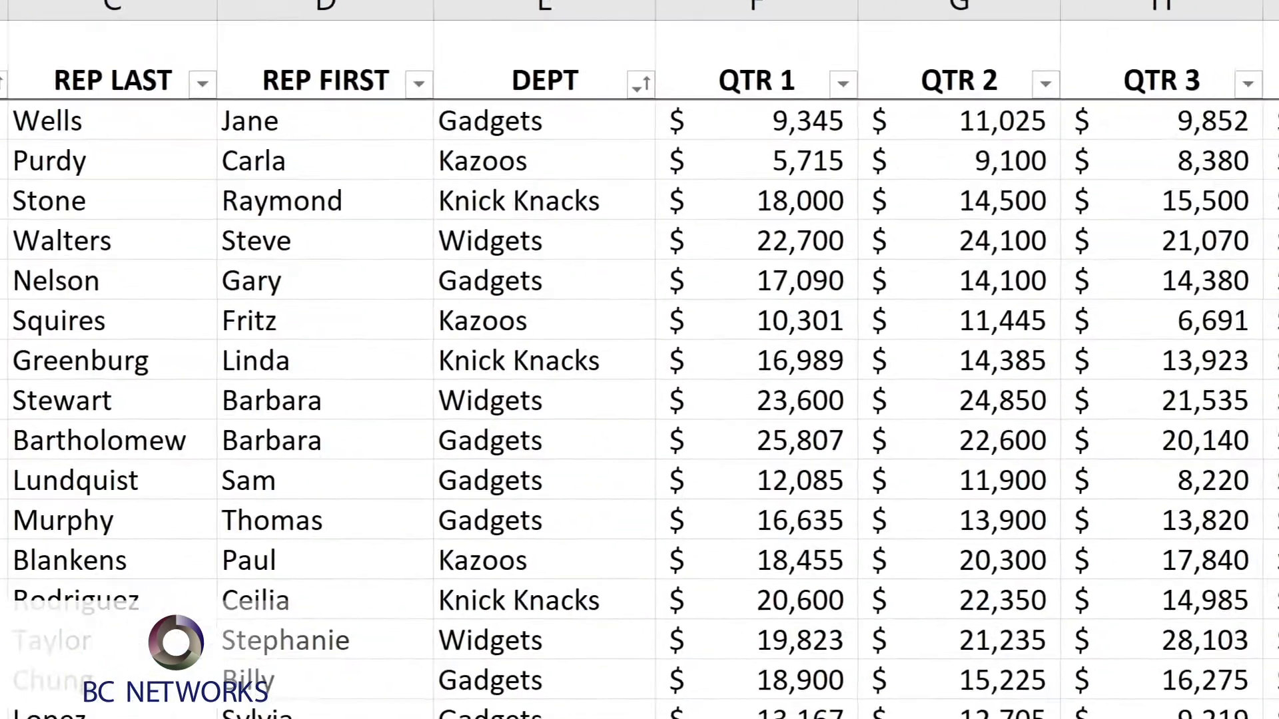
Create a PivotTable on a new worksheet from 'Sales Tracking'!$A$1:$J$77, with REGION as rows and the sum of TOTALS as values.
click(78, 179)
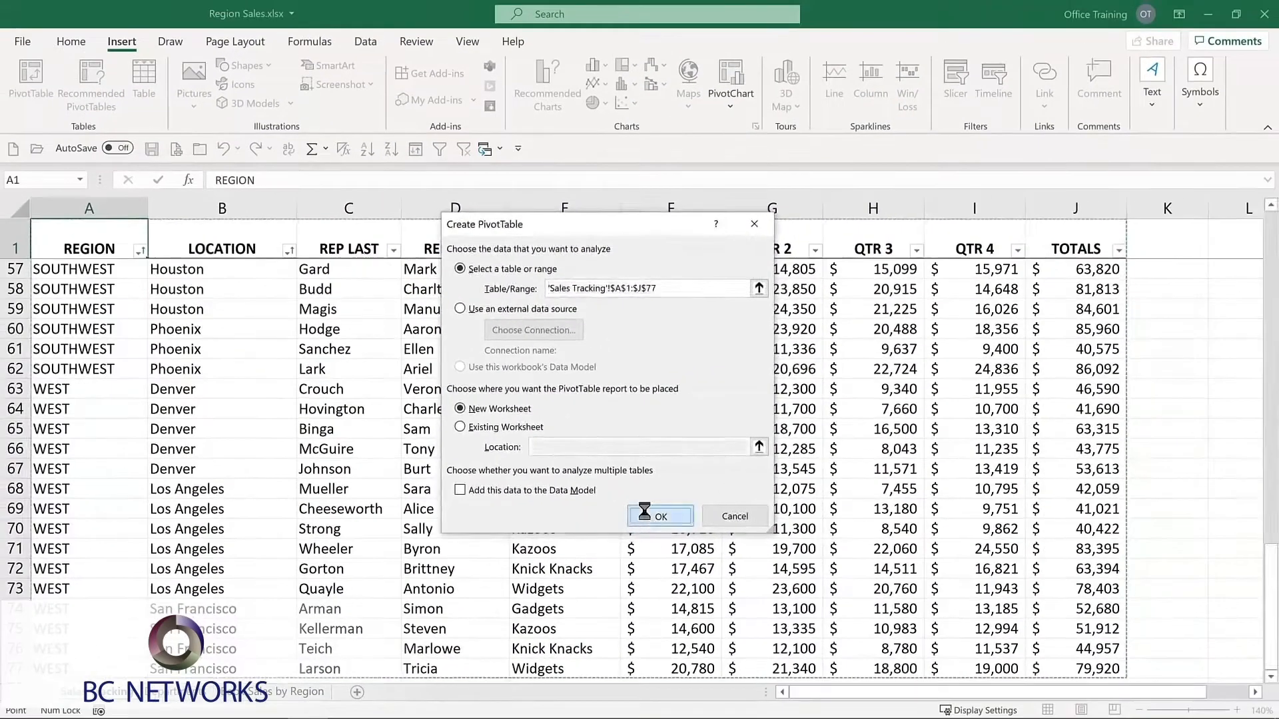
click(699, 593)
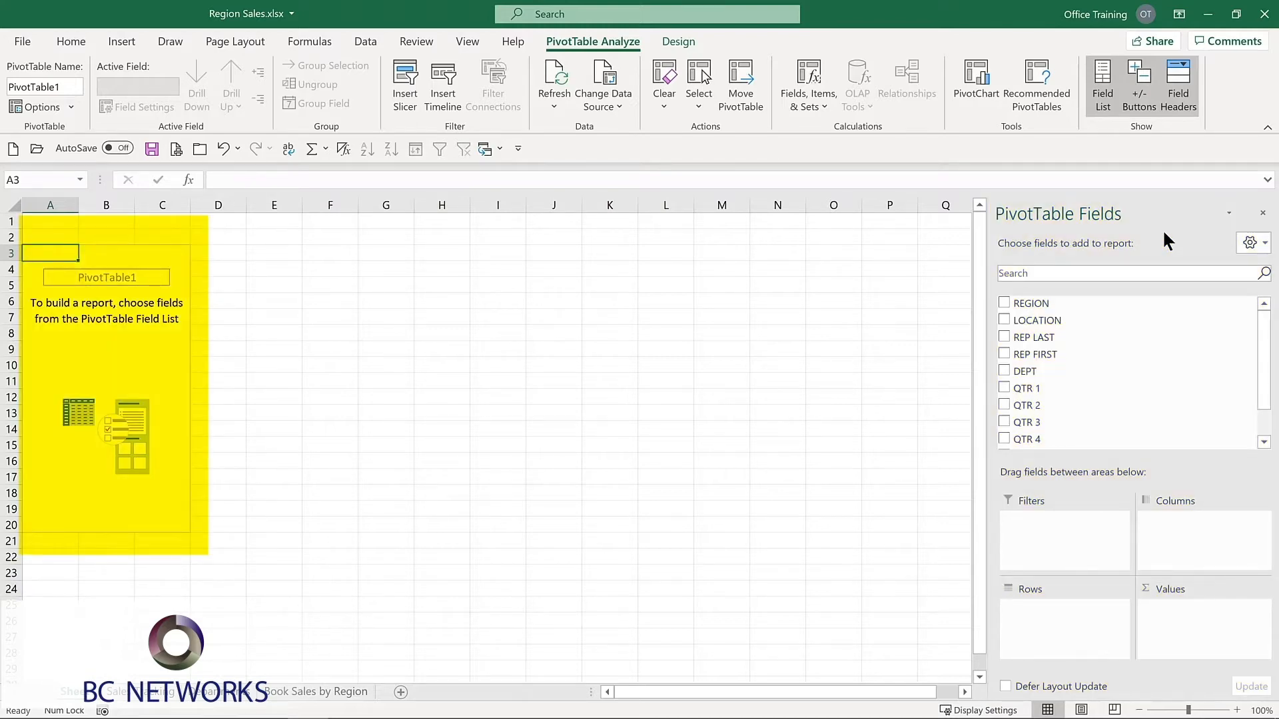
click(1003, 303)
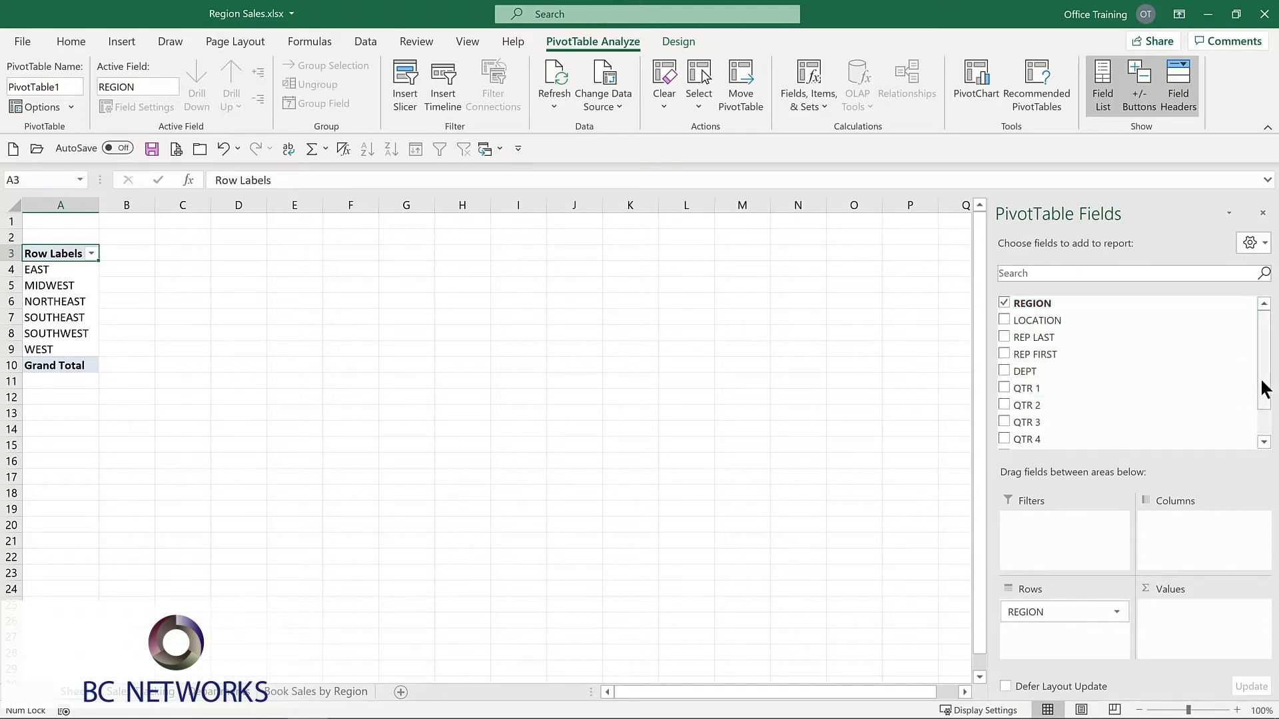
drag(1265, 380, 1265, 422)
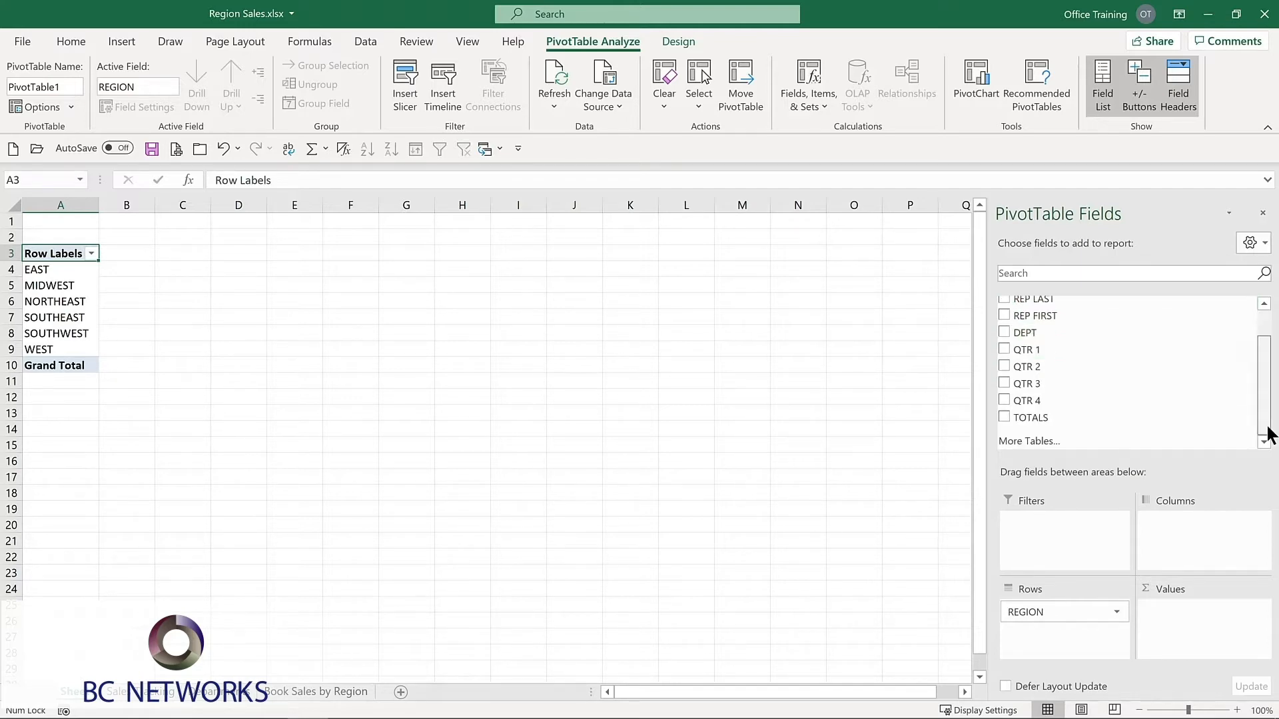
click(1003, 417)
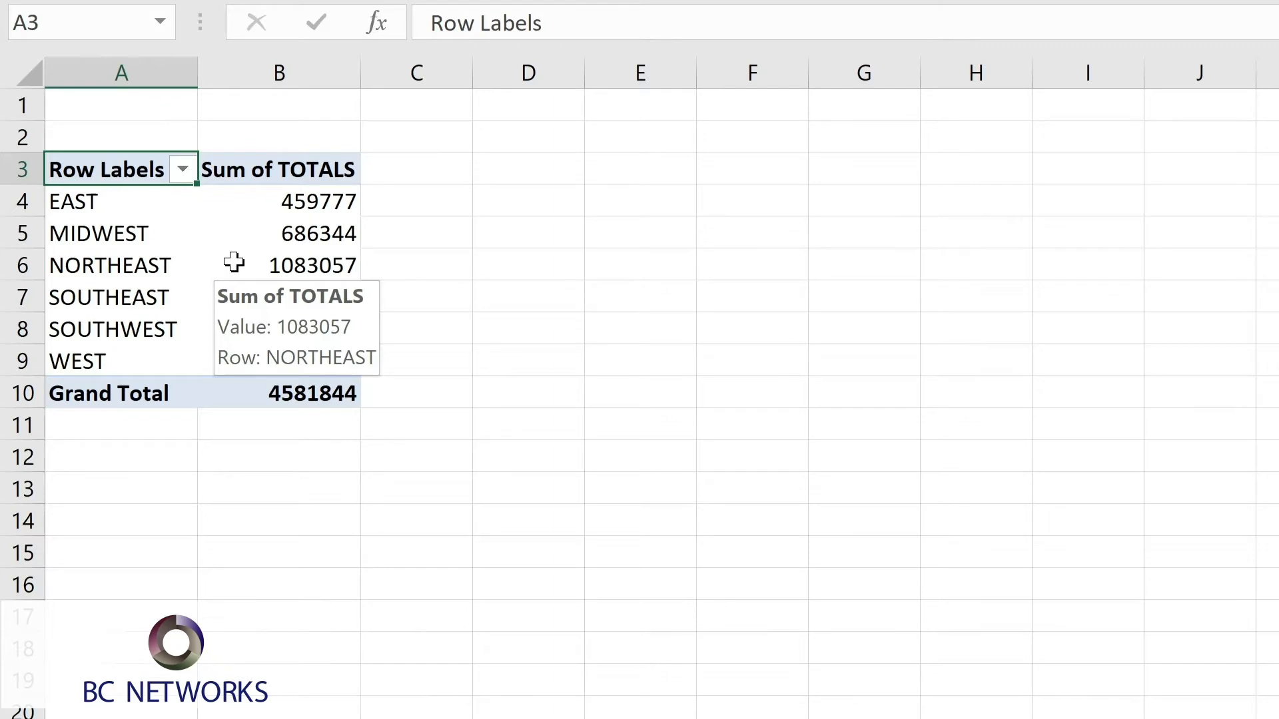
Format the PivotTable's Sum of TOTALS values as Currency with the $ symbol and 0 decimal places.
right_click(234, 262)
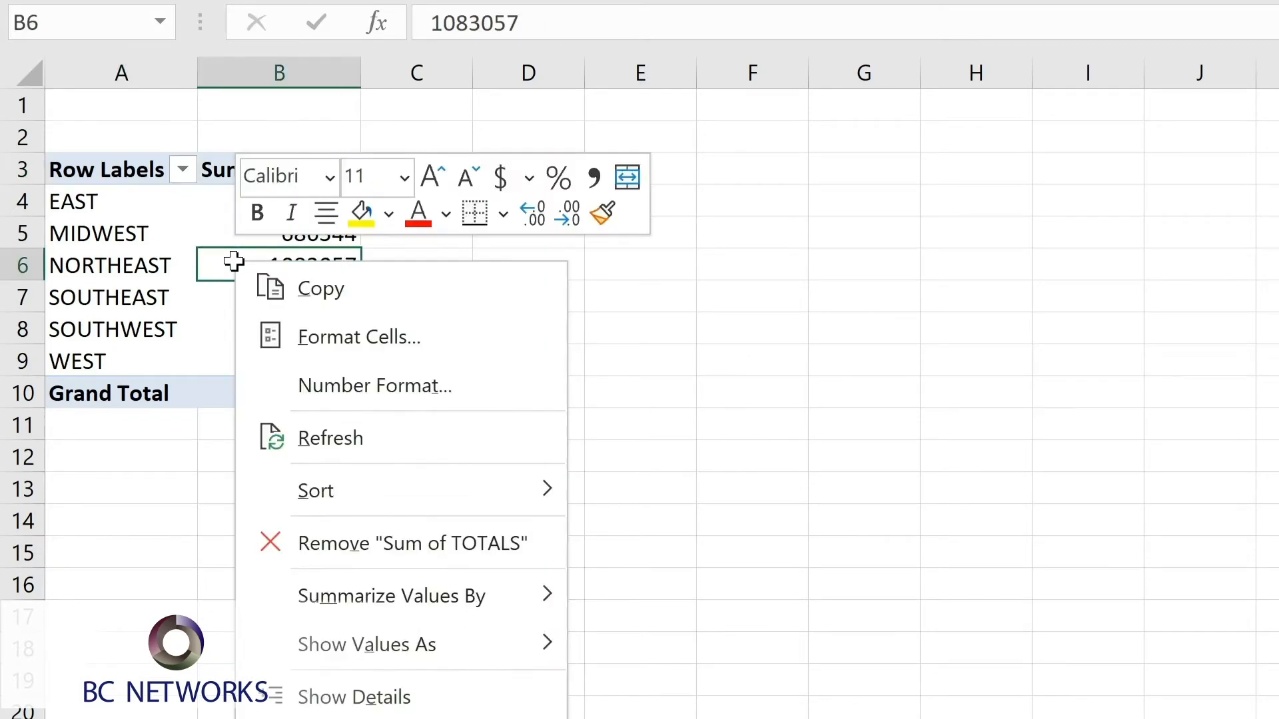
click(317, 387)
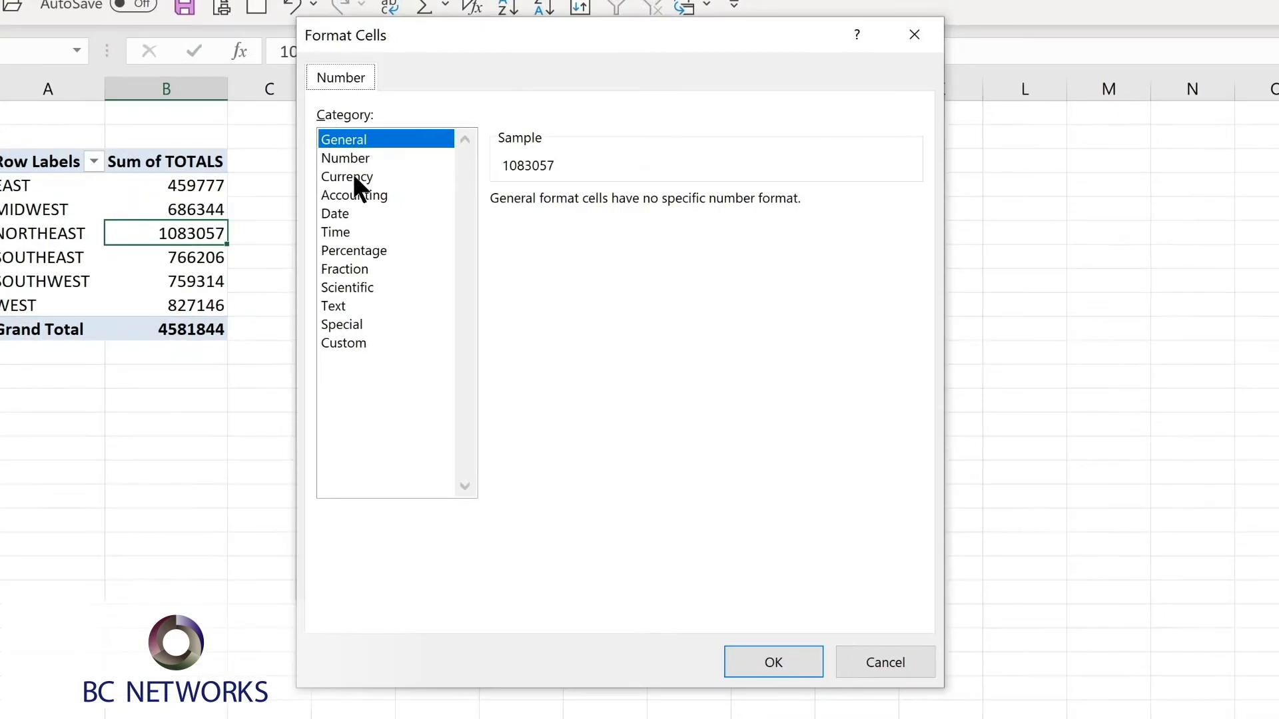
click(353, 177)
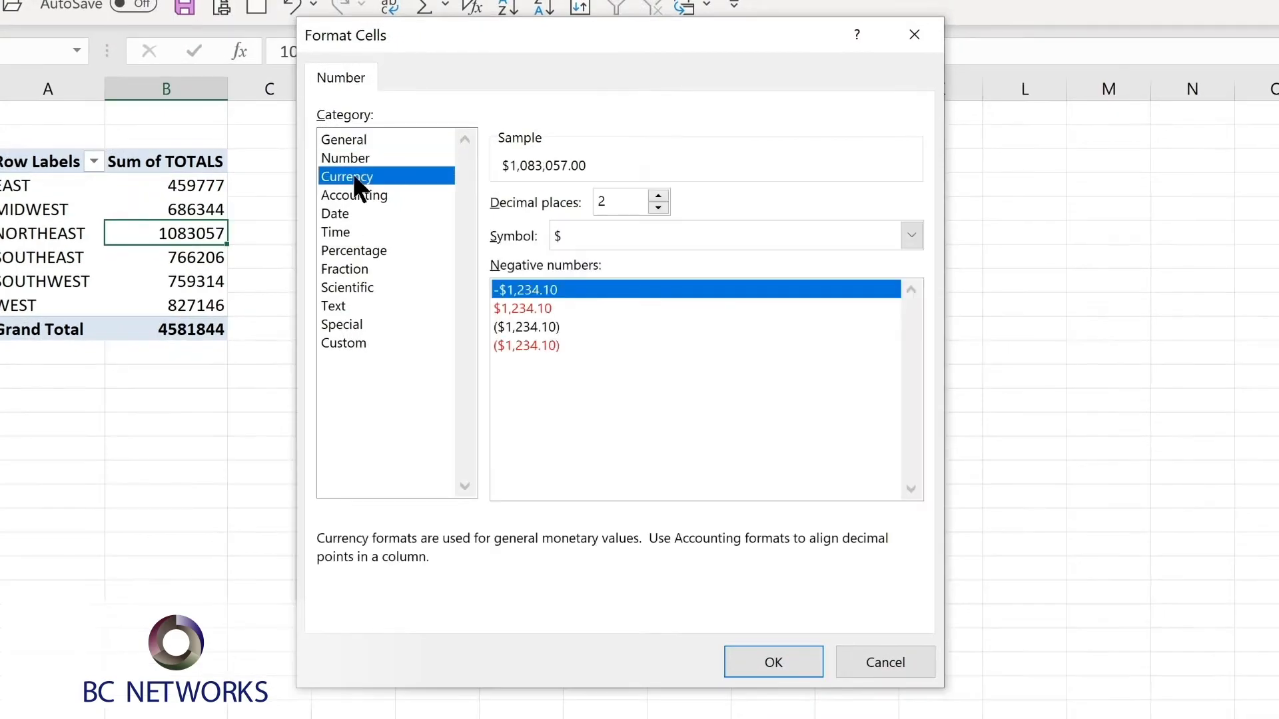
click(658, 209)
click(658, 208)
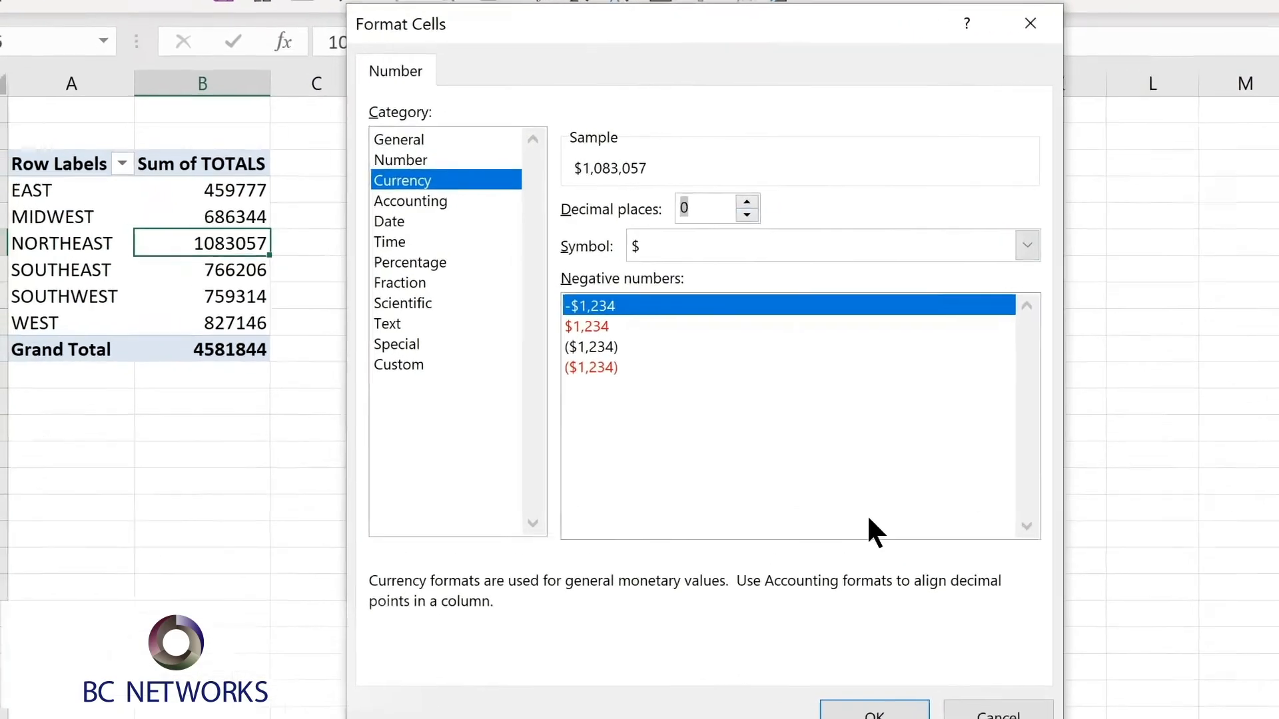
click(773, 662)
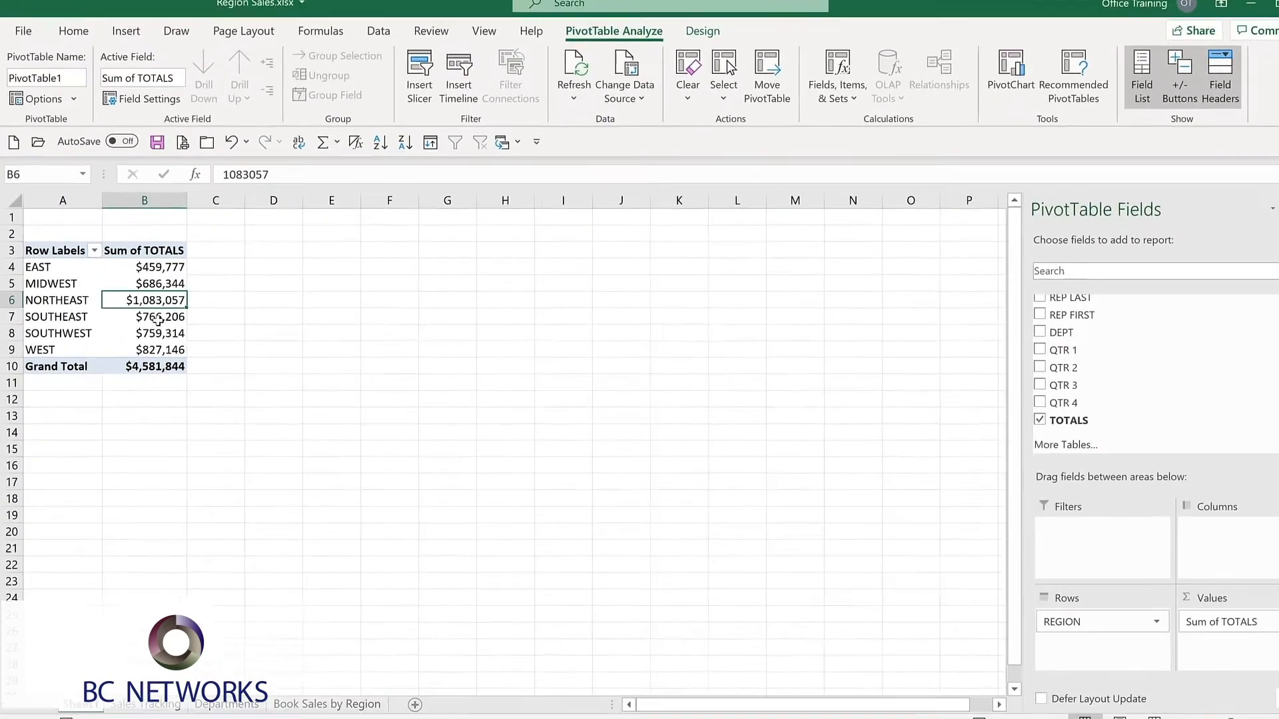
Add the DEPT field to the PivotTable and move it from Rows to Columns.
click(1005, 331)
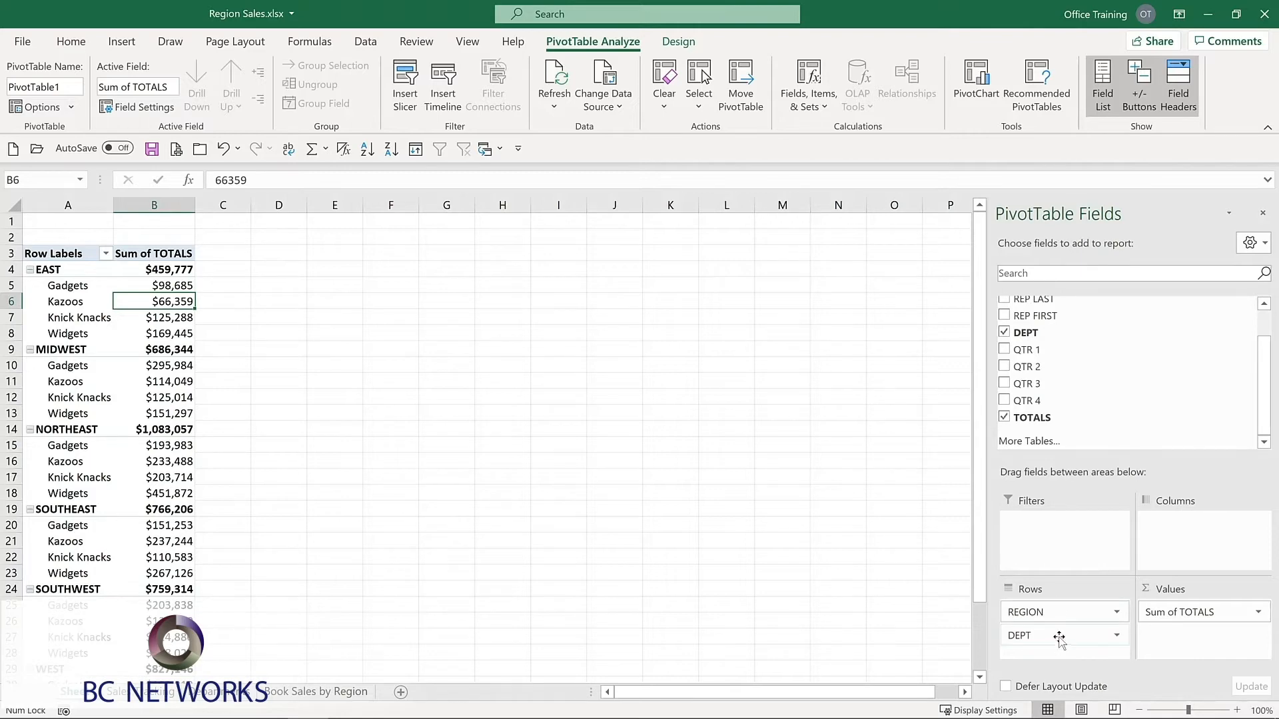
drag(1059, 640, 1196, 533)
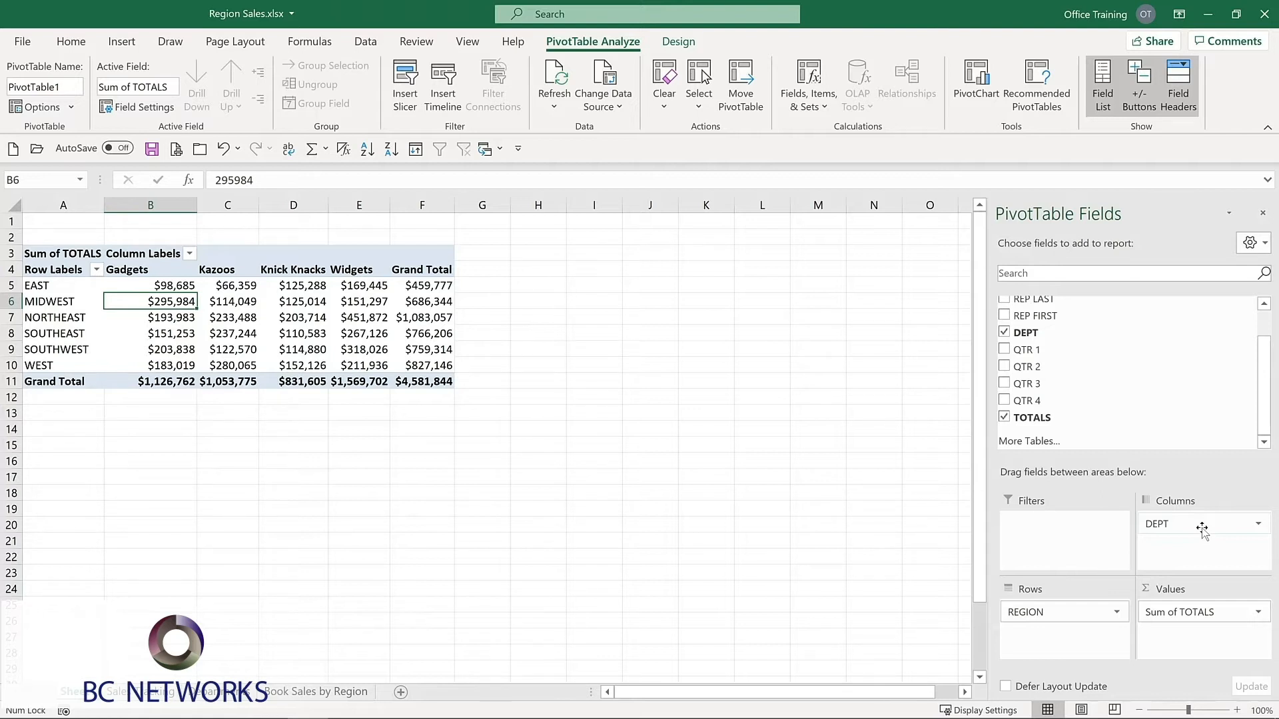
mouse_move(279, 312)
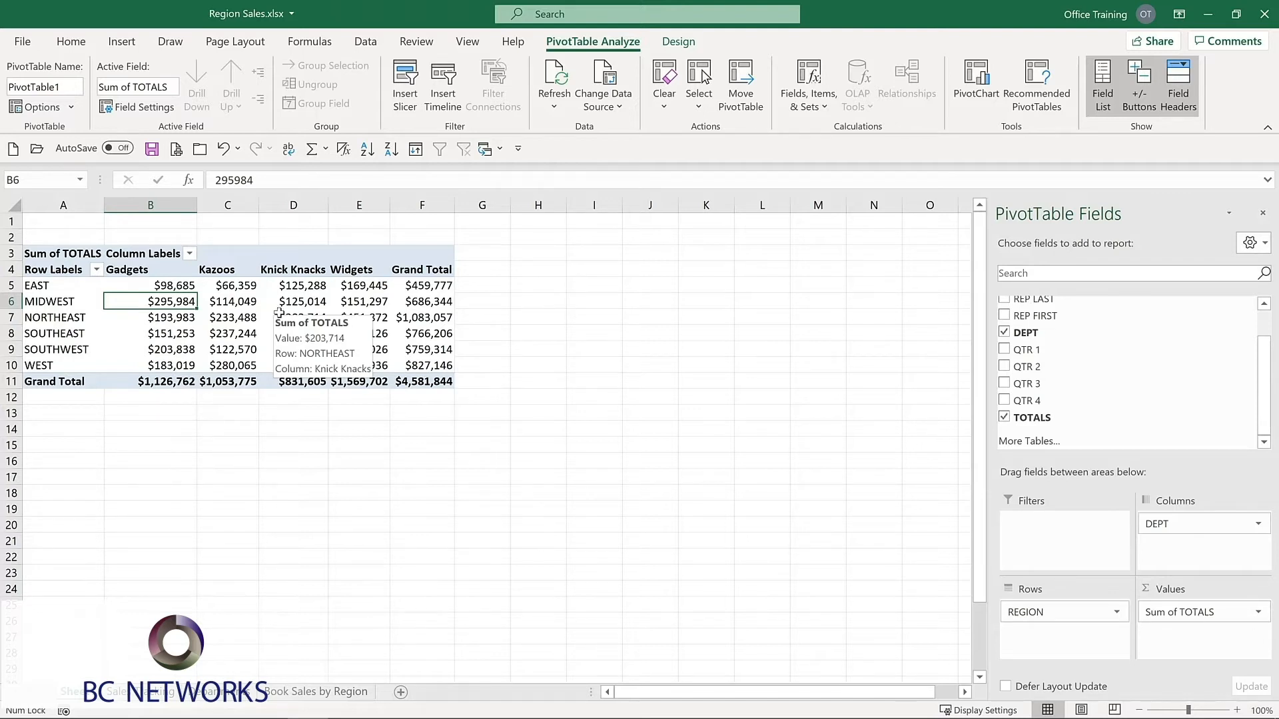
click(677, 42)
click(590, 42)
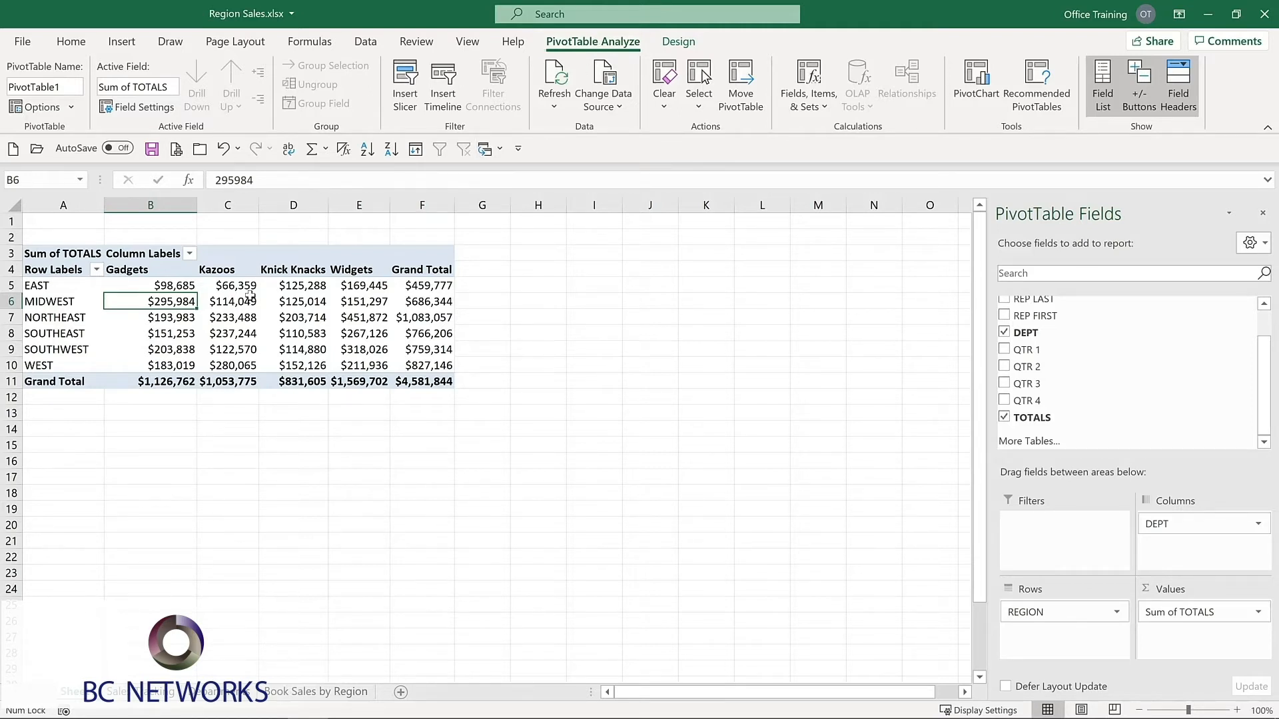
Add the LOCATION field to the PivotTable's rows beneath REGION.
mouse_move(248, 296)
mouse_move(173, 287)
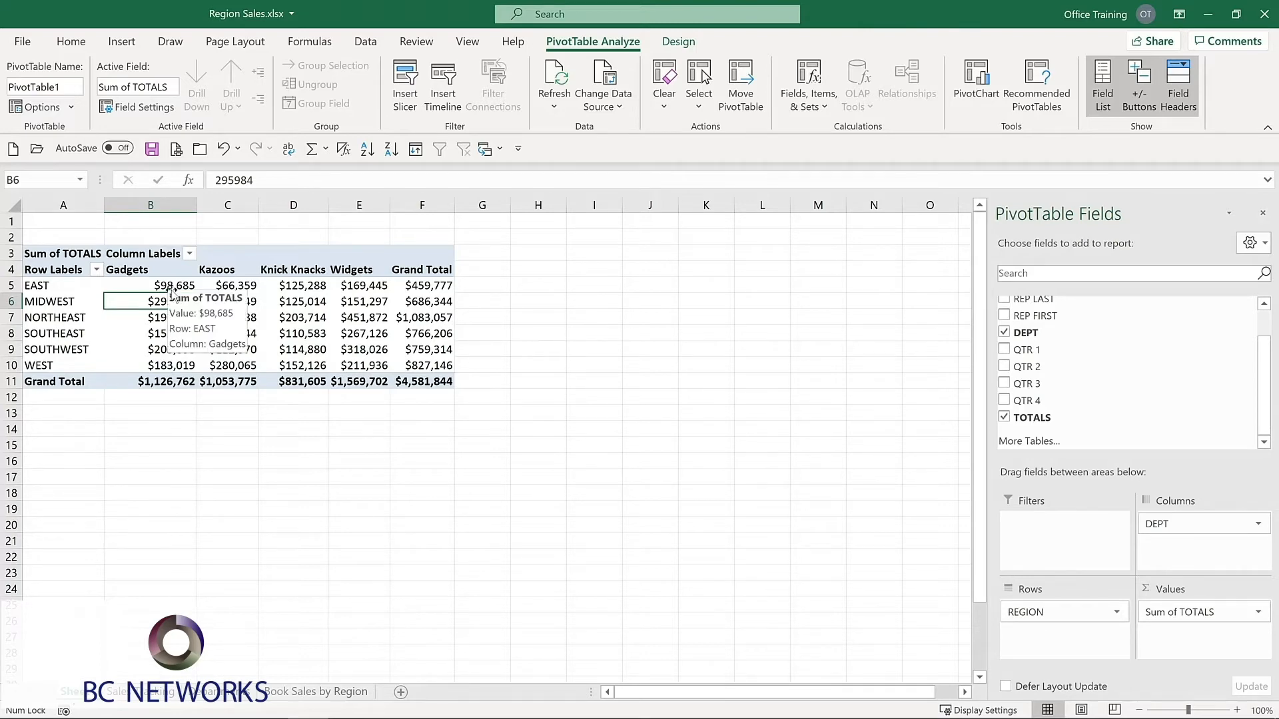
scroll(1004, 316, up, 1)
click(1004, 318)
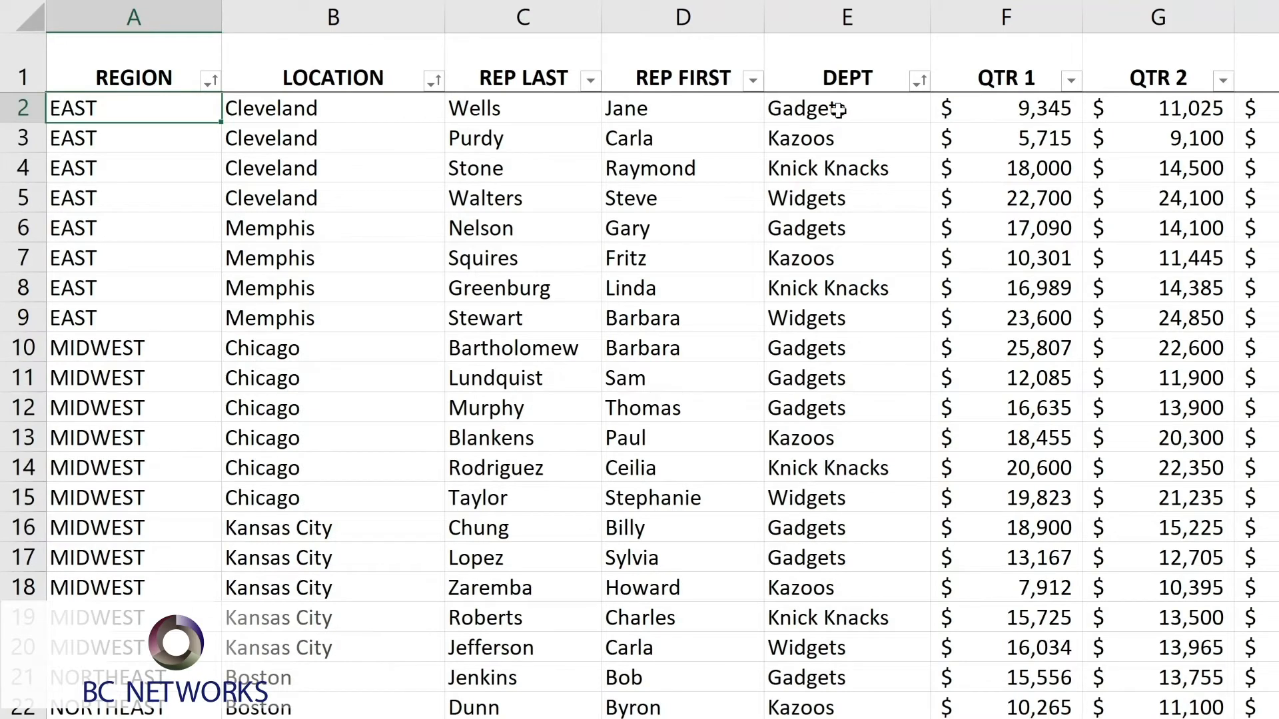
In the sales source data, set the QTR 1 amount in cell F2 to 100000.
click(1011, 108)
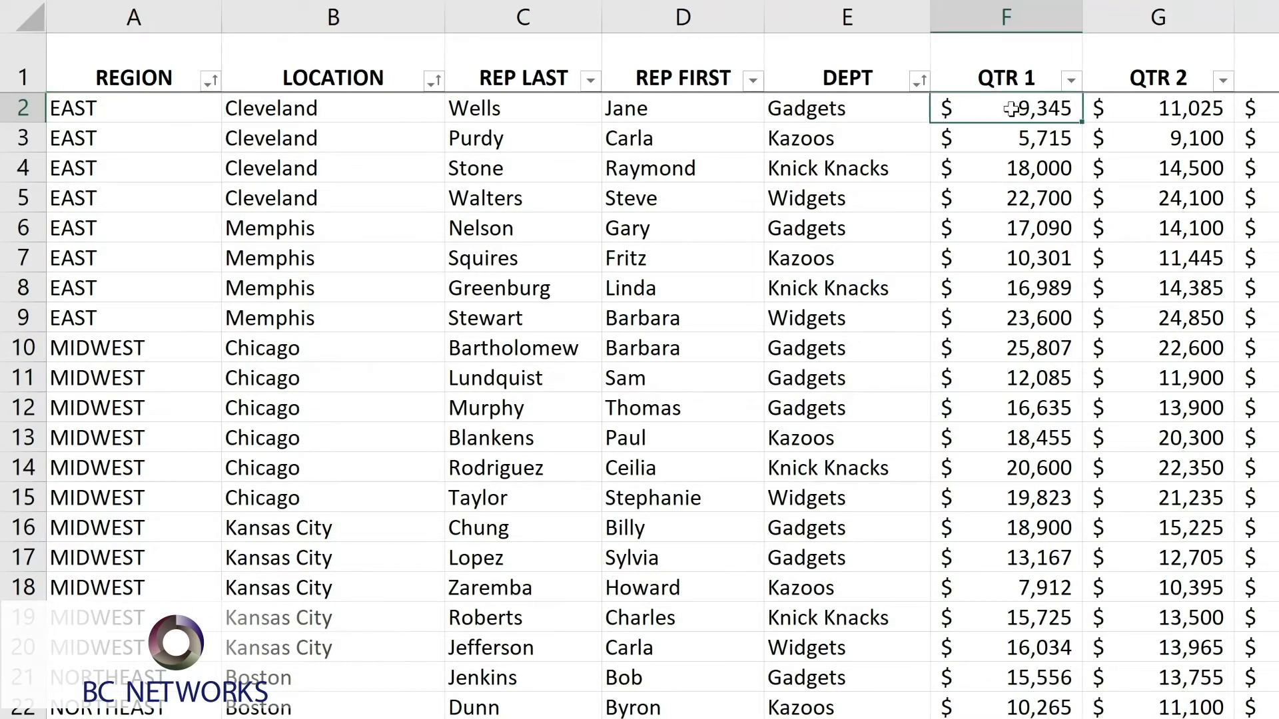
text(100000)
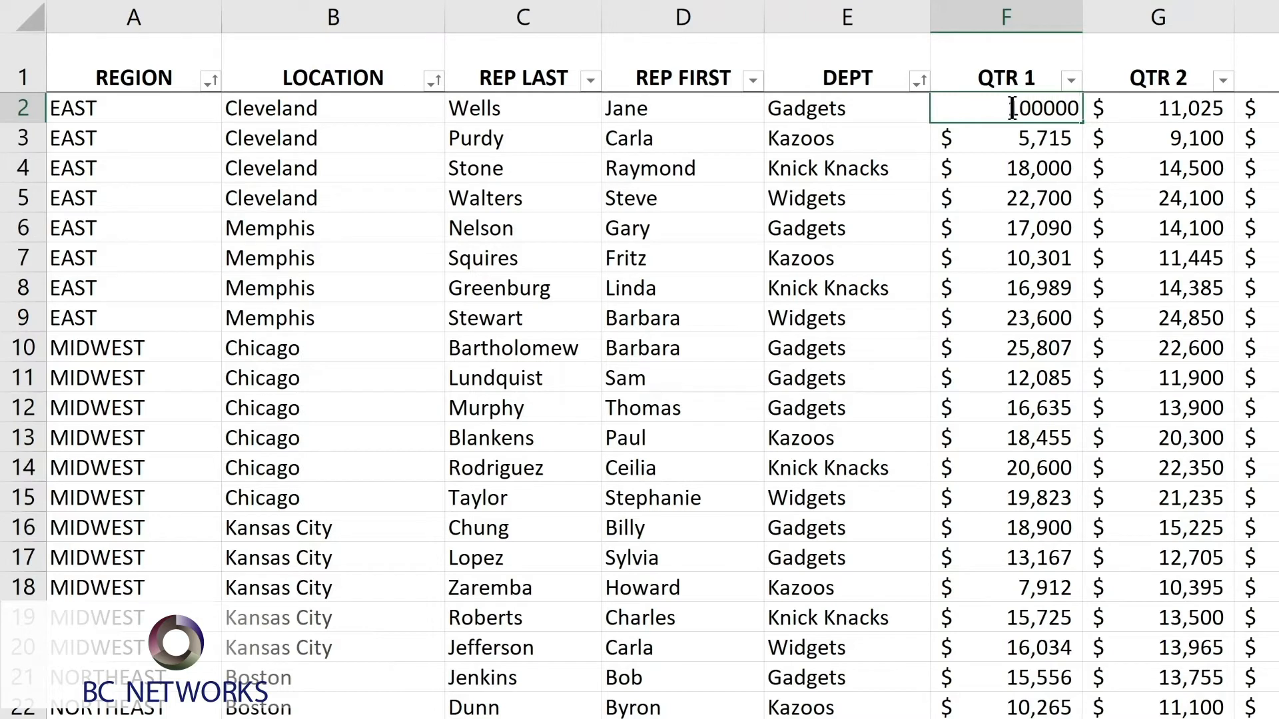
key(Return)
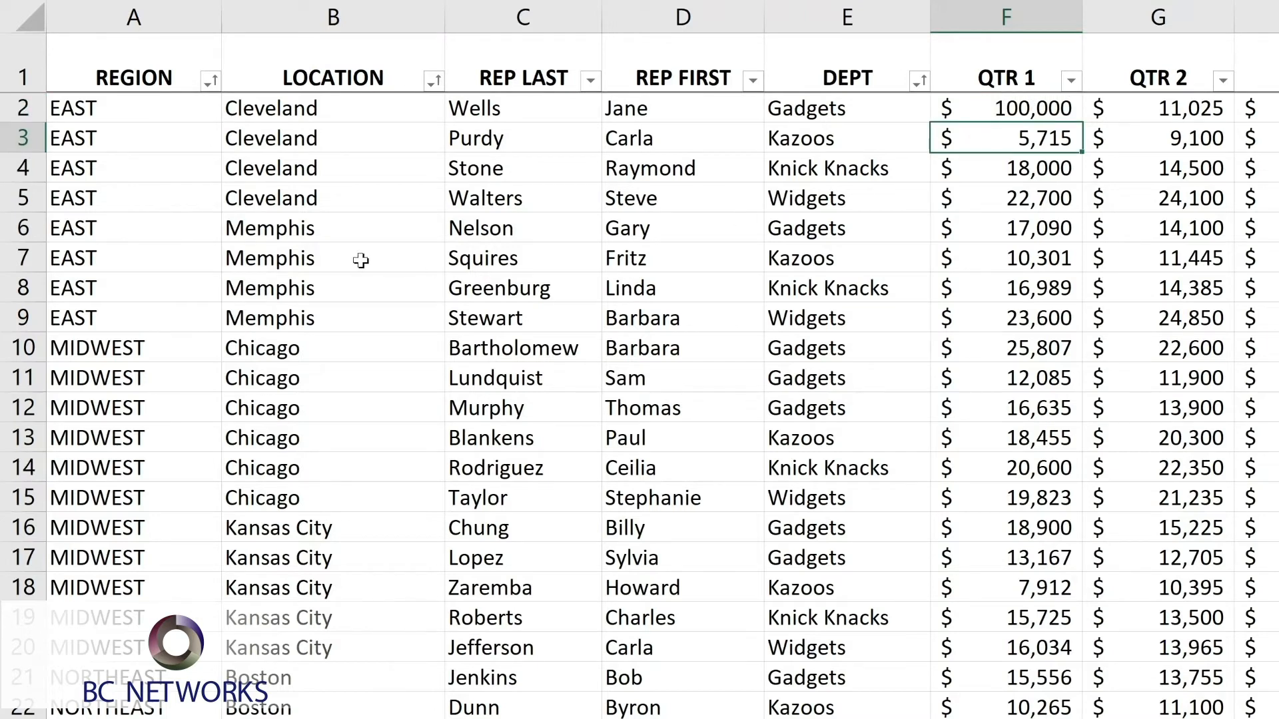
Change the location in cell B6 of the sales source data to Cleveland.
click(293, 228)
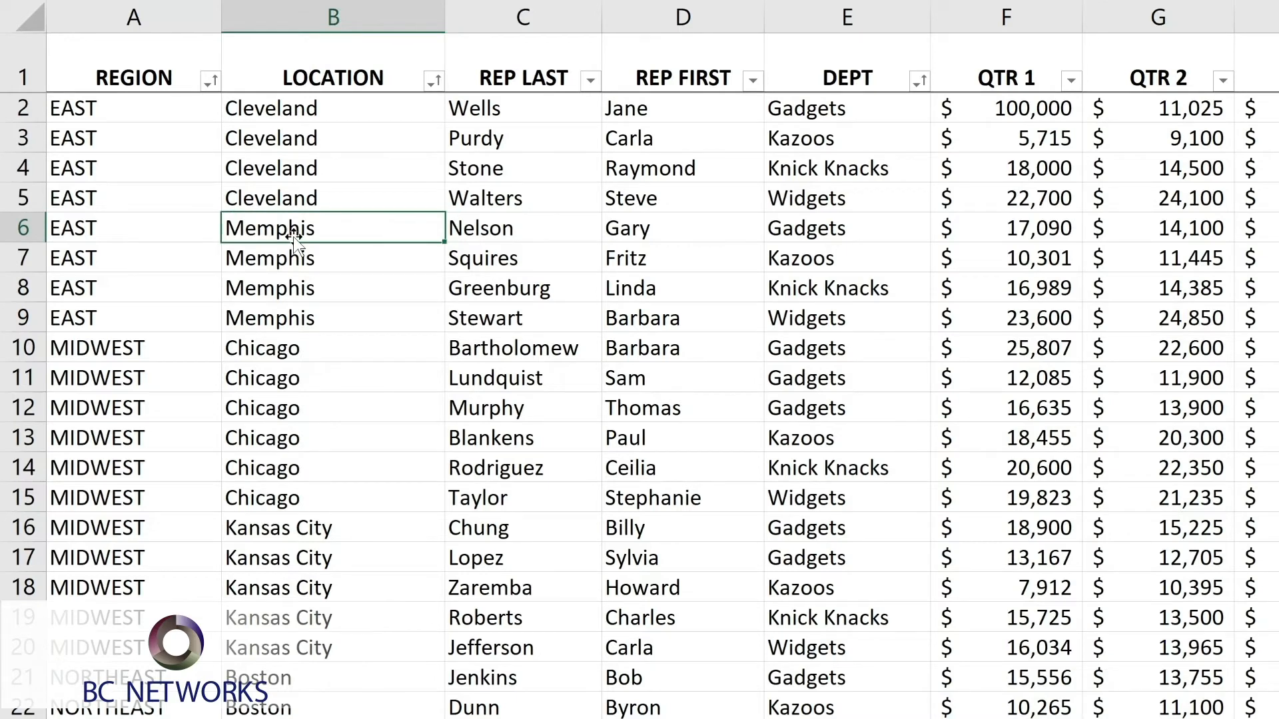
text(C)
key(BackSpace)
text(Cl)
key(Return)
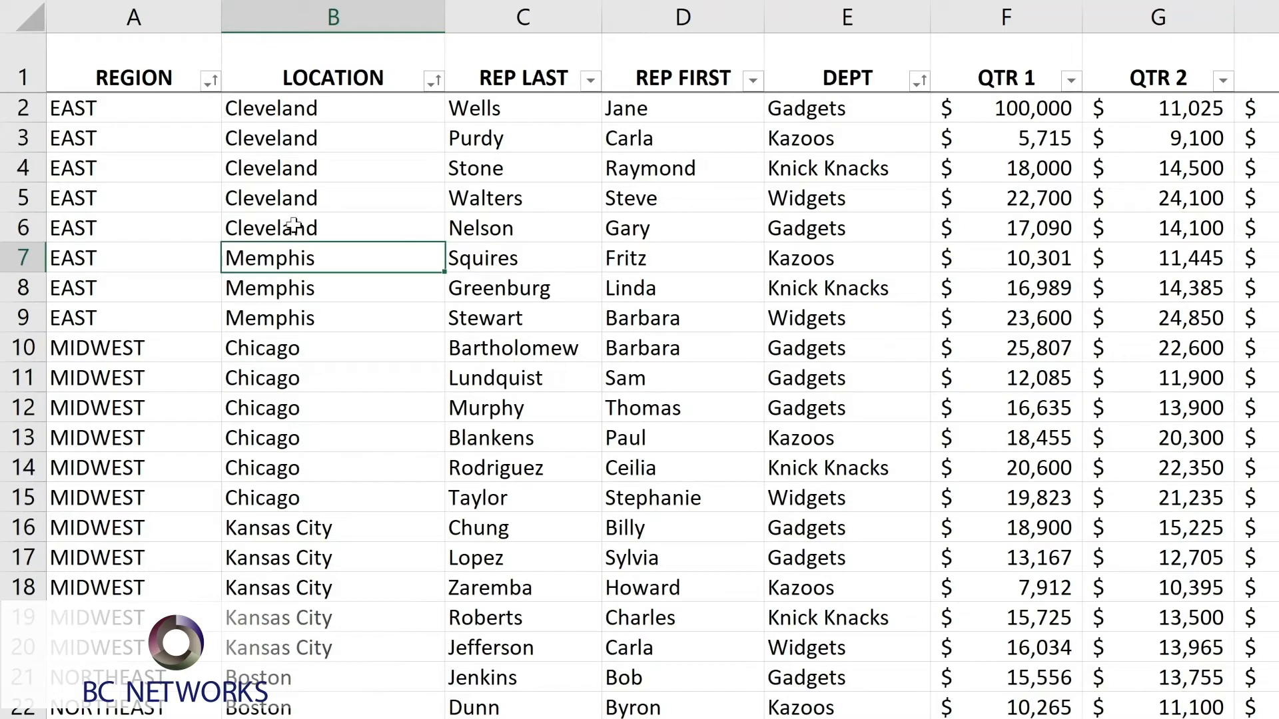
click(837, 230)
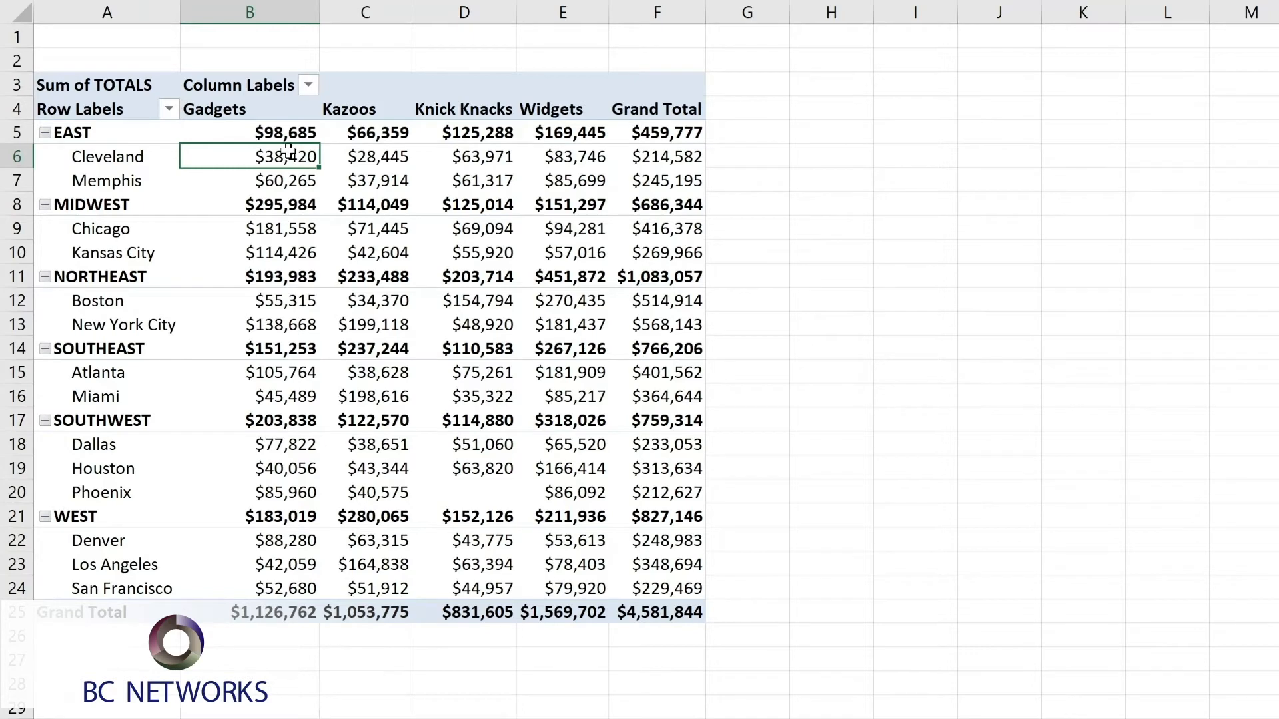
Update the PivotTable with the edited source data using Refresh All.
mouse_move(208, 221)
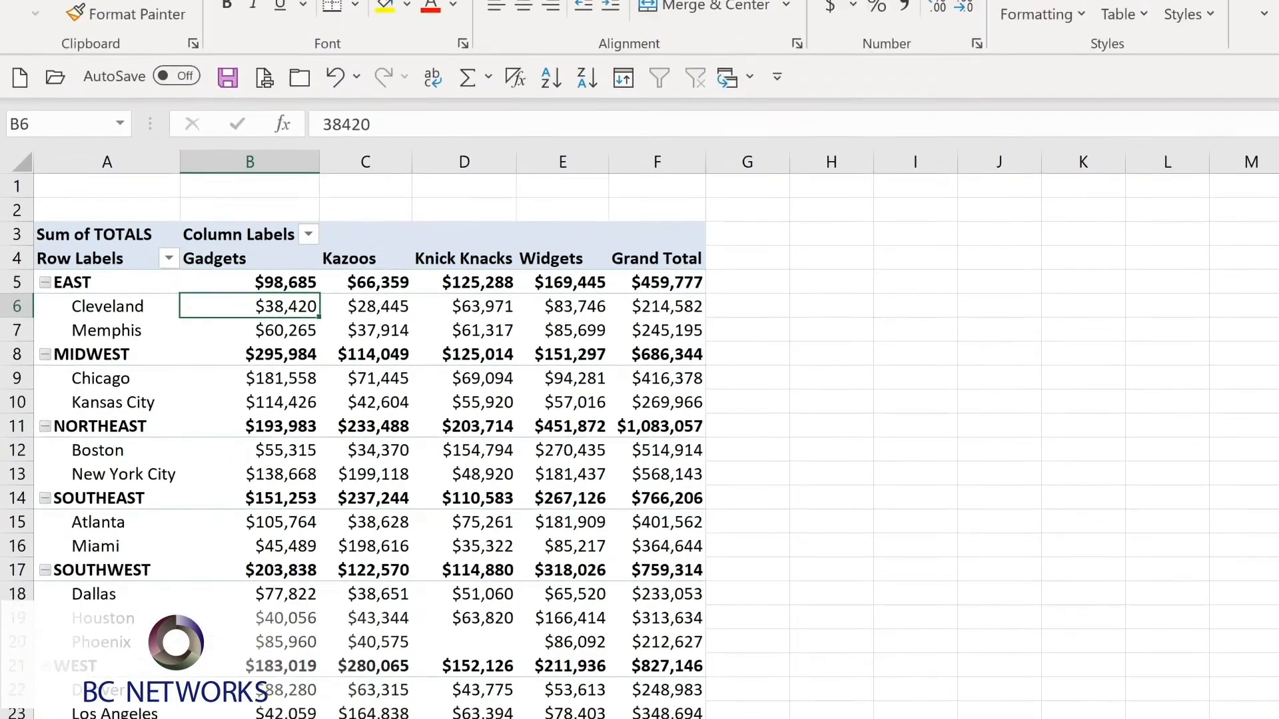
click(890, 33)
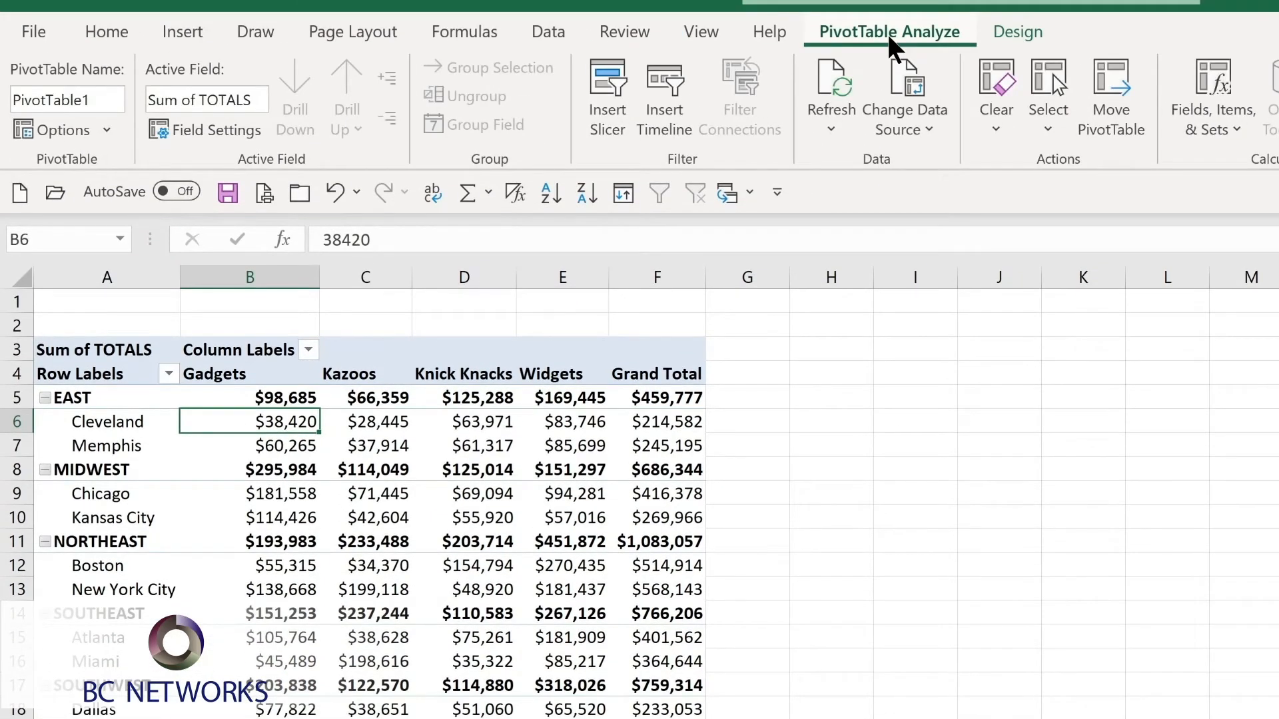
click(830, 128)
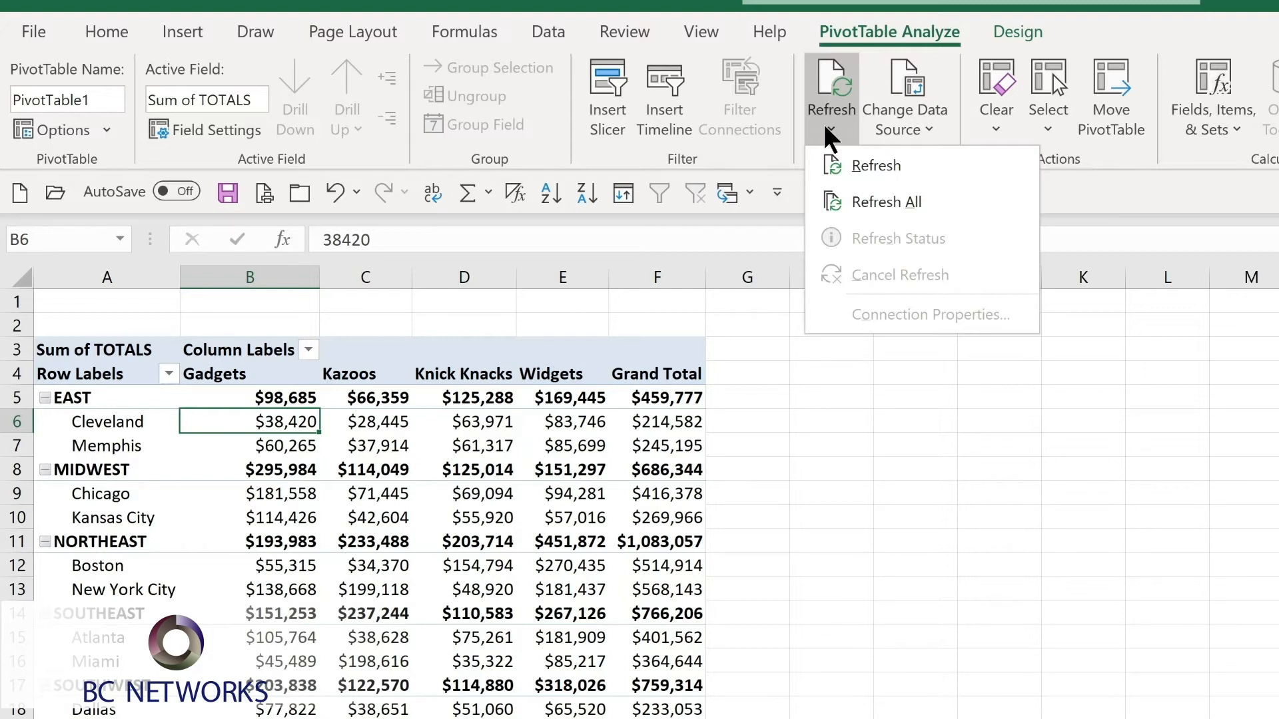
click(872, 205)
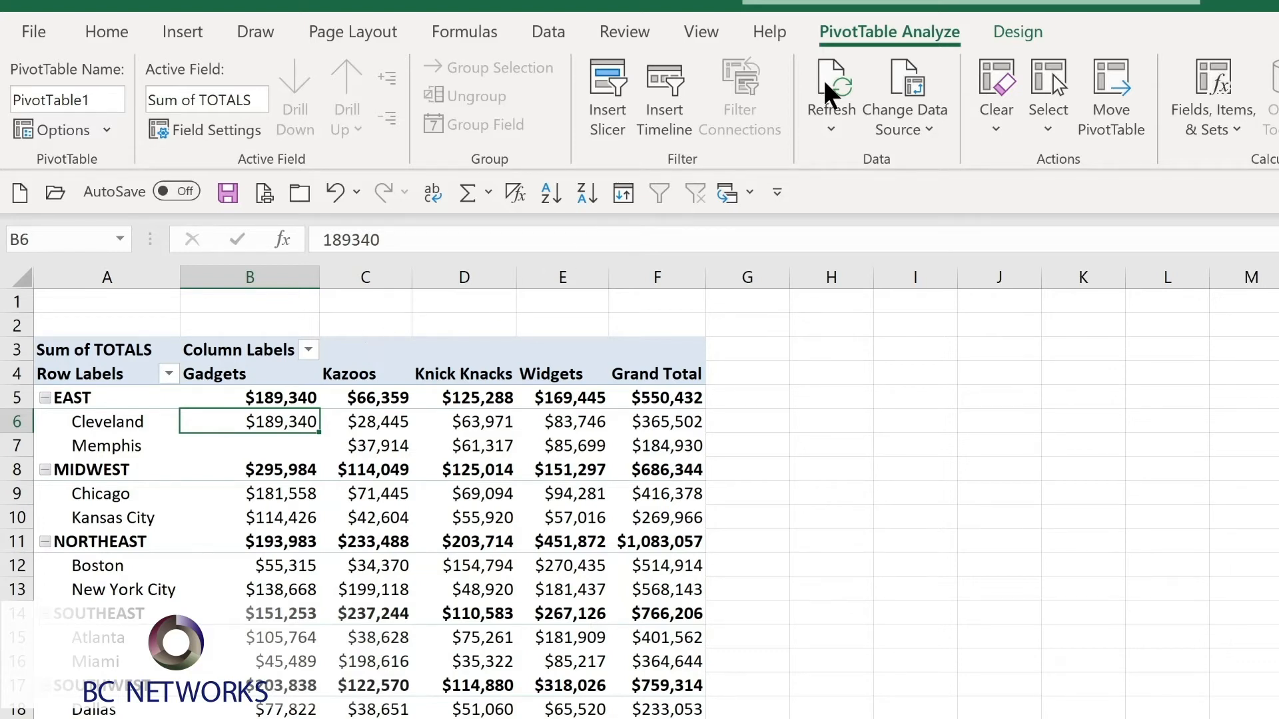
Check the PivotTable's data source range and keep it as it is.
click(918, 130)
click(916, 164)
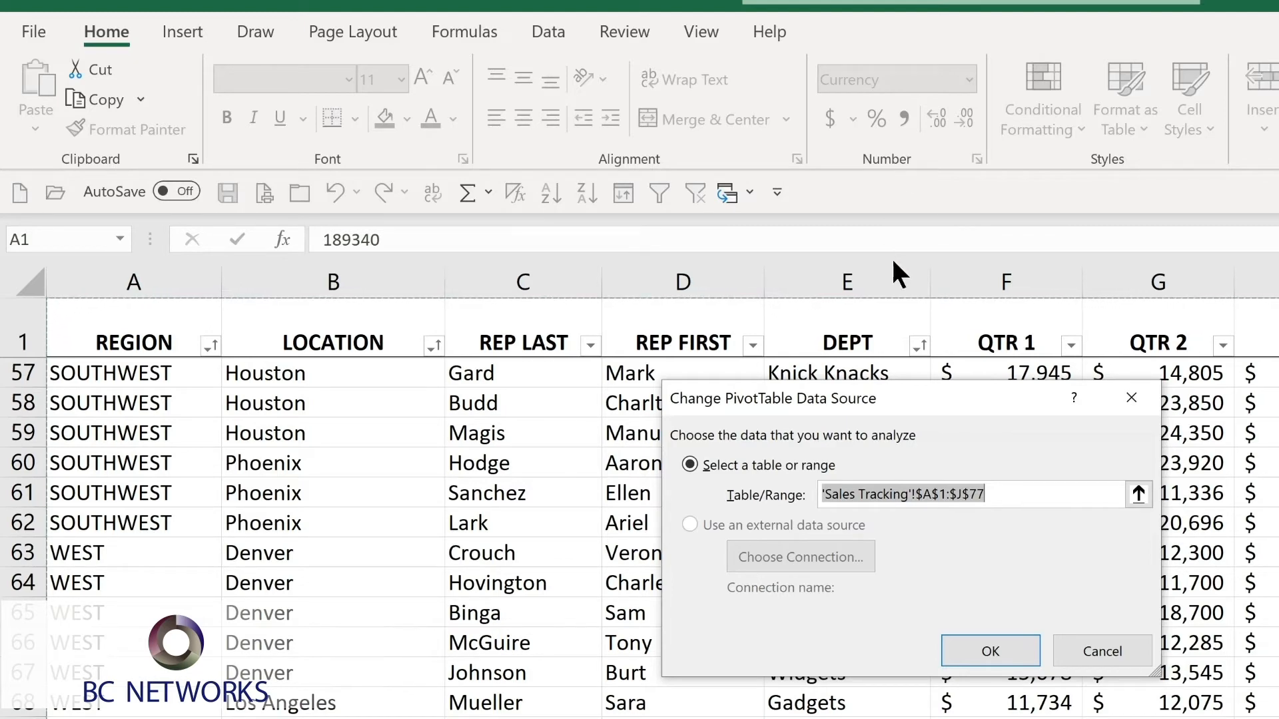
click(1004, 636)
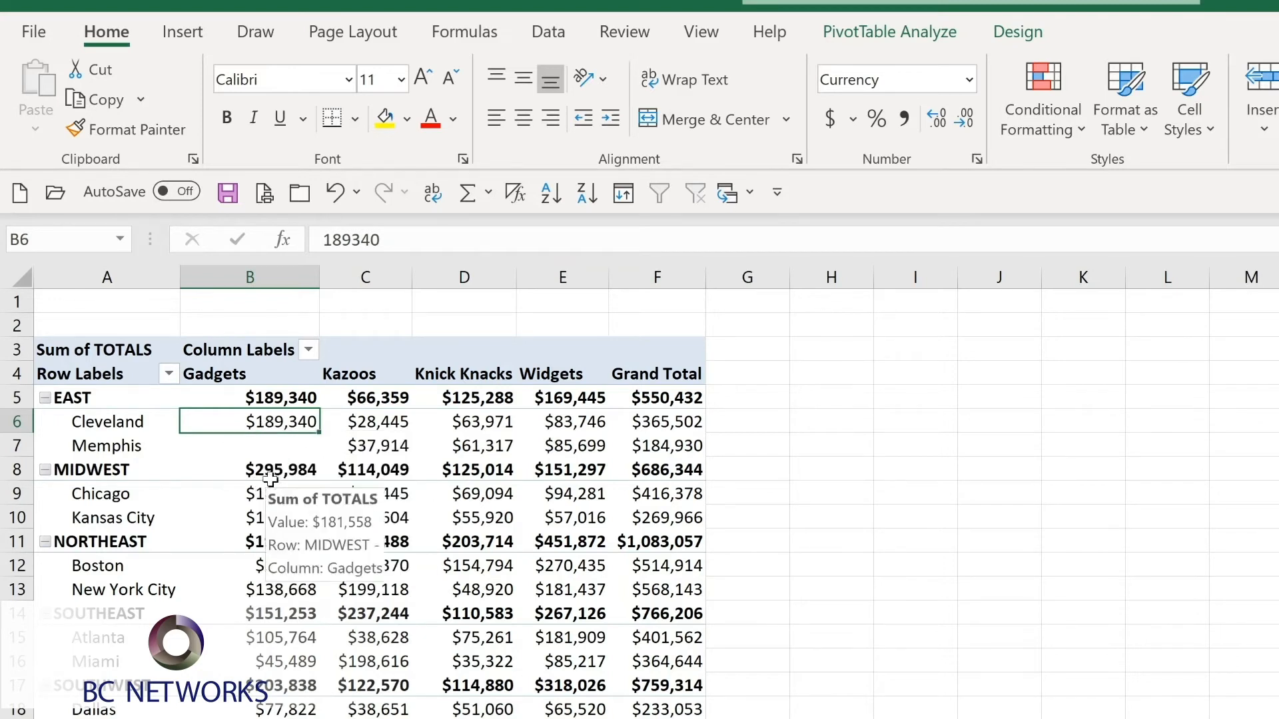
Show the source records behind the Chicago Gadgets total on a separate sheet.
mouse_move(266, 496)
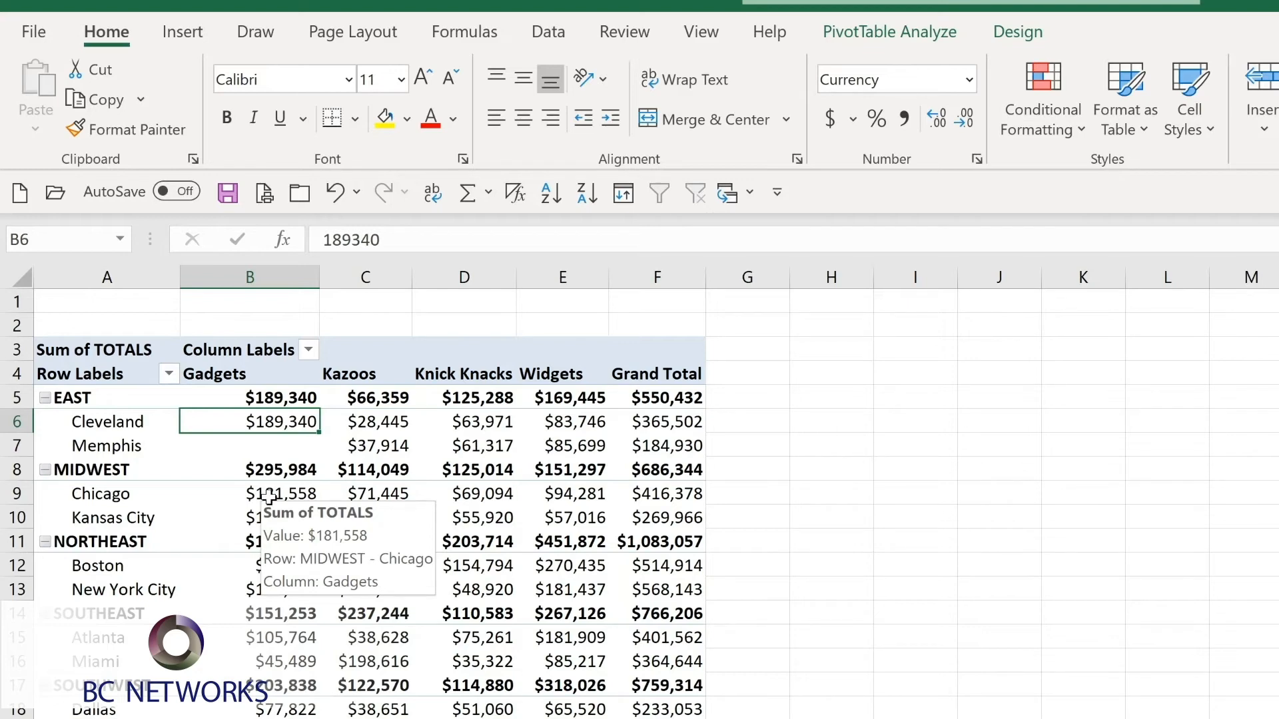
double_click(269, 497)
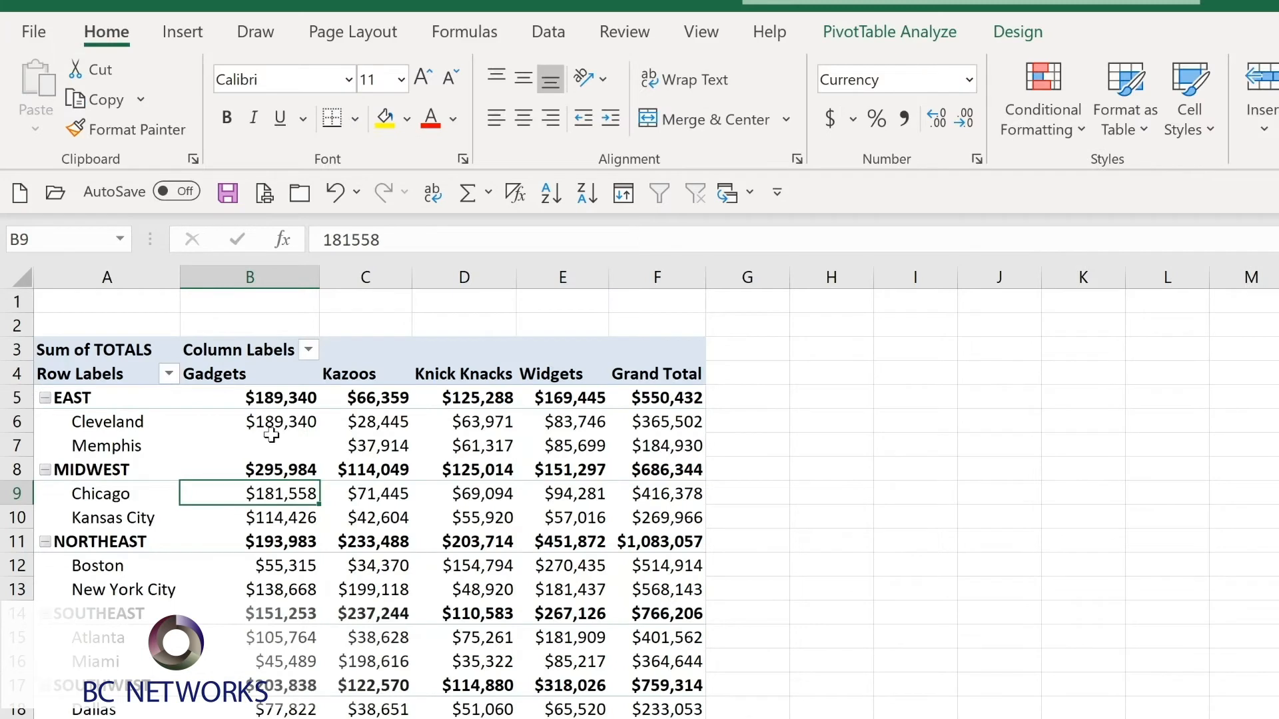
Collapse the EAST region's locations in the PivotTable and expand them again.
mouse_move(271, 436)
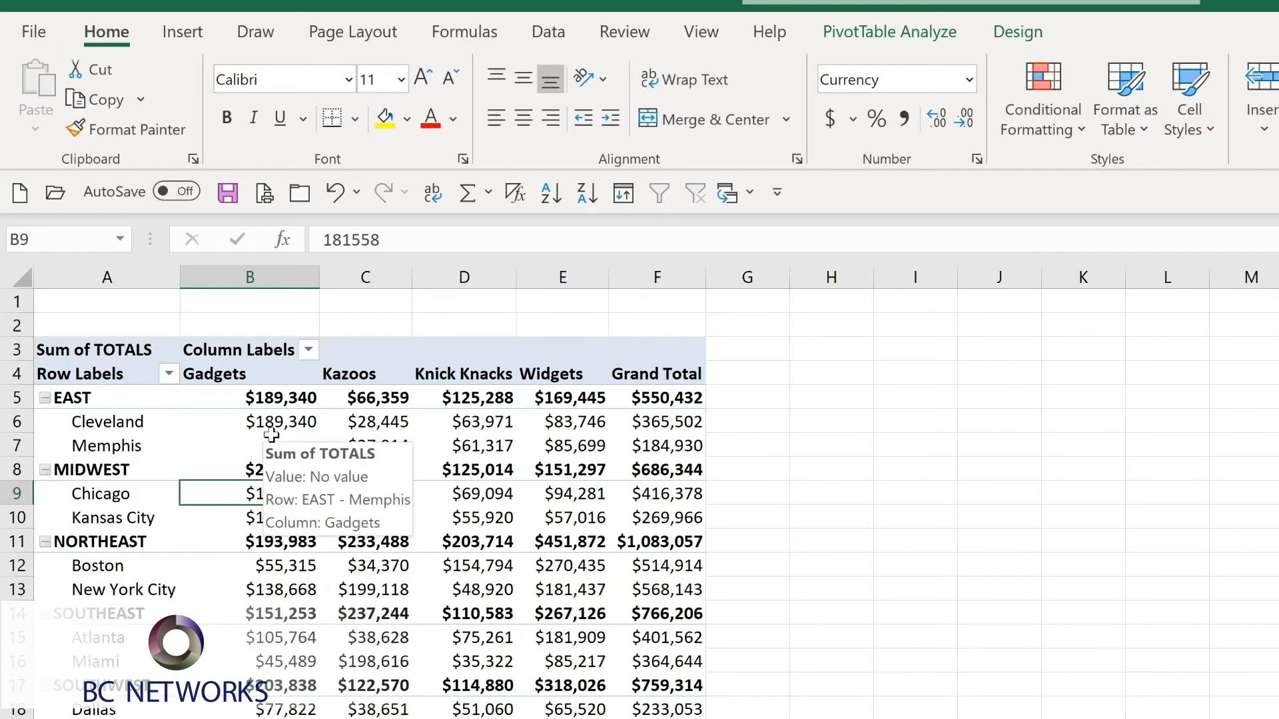
mouse_move(104, 427)
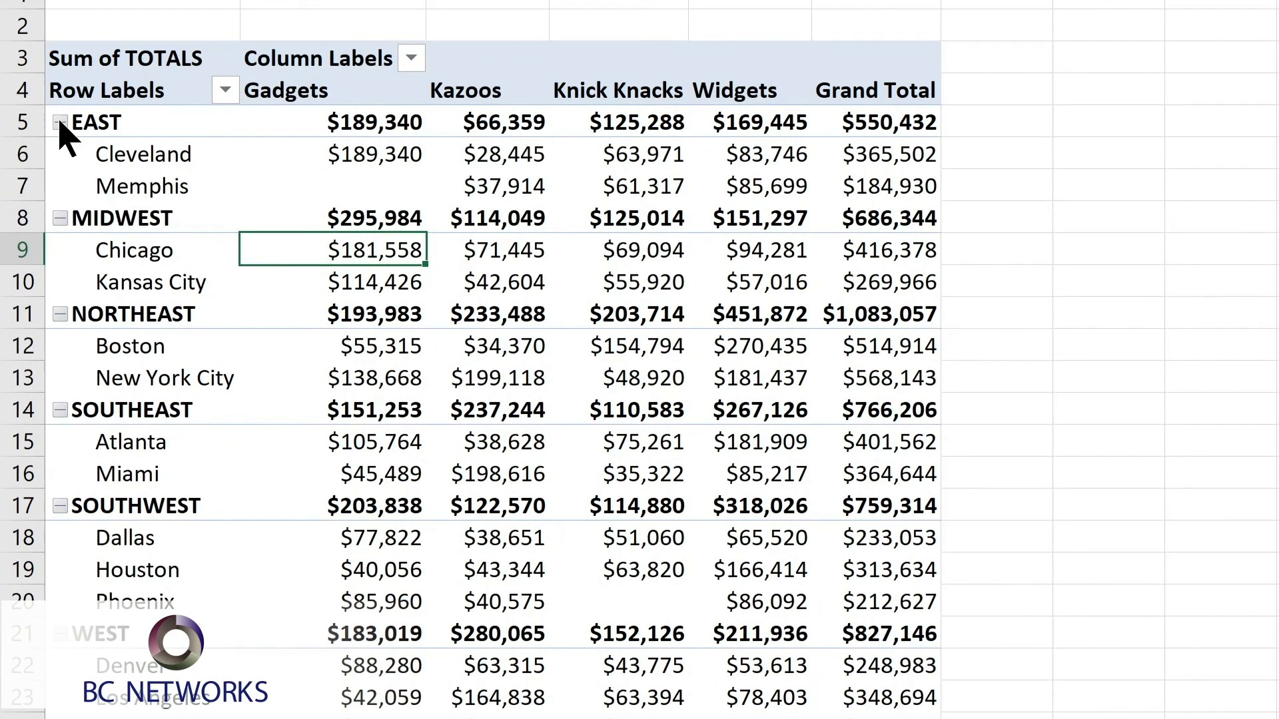
click(60, 122)
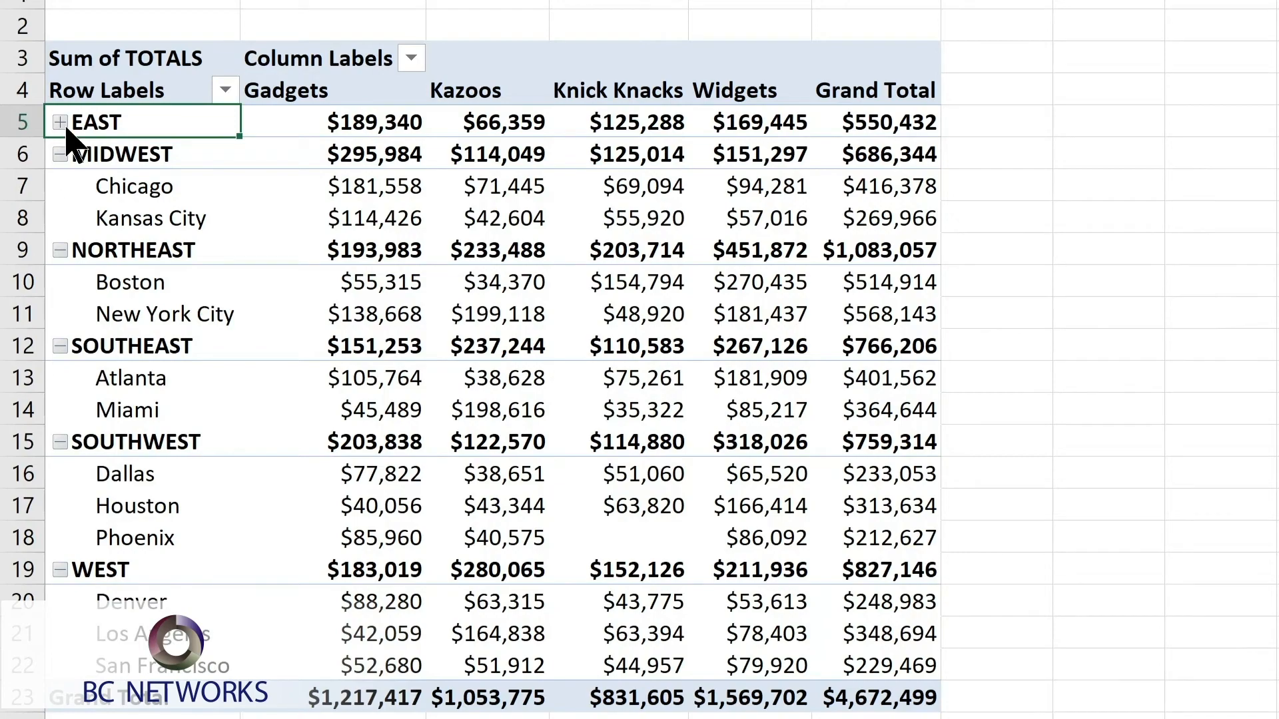
click(60, 123)
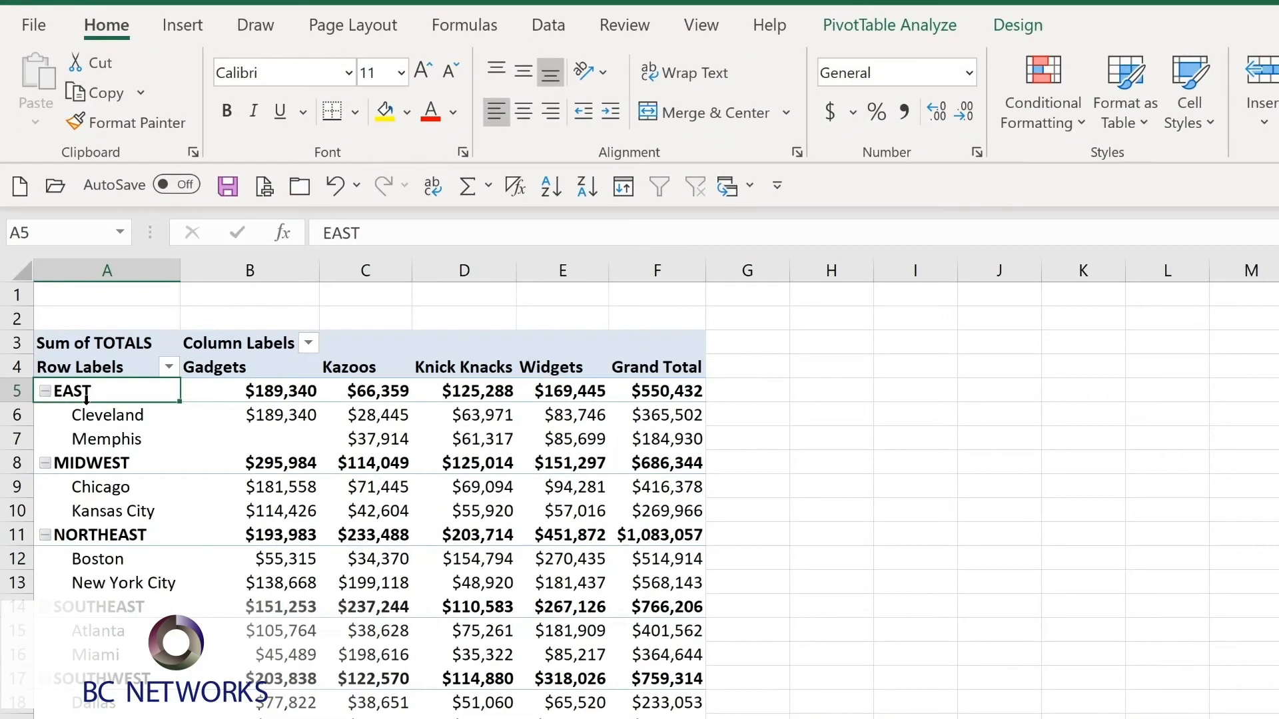
Collapse all regions of the PivotTable's REGION field at once and expand them all again.
click(863, 37)
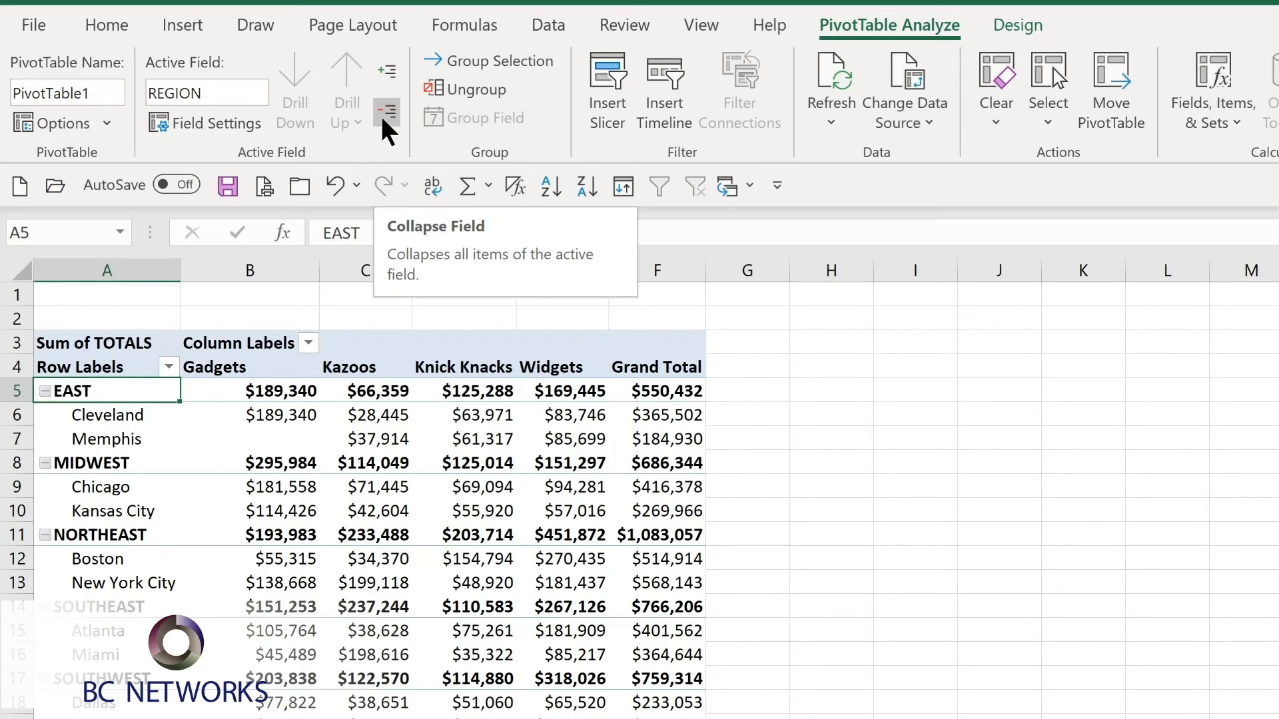
click(386, 114)
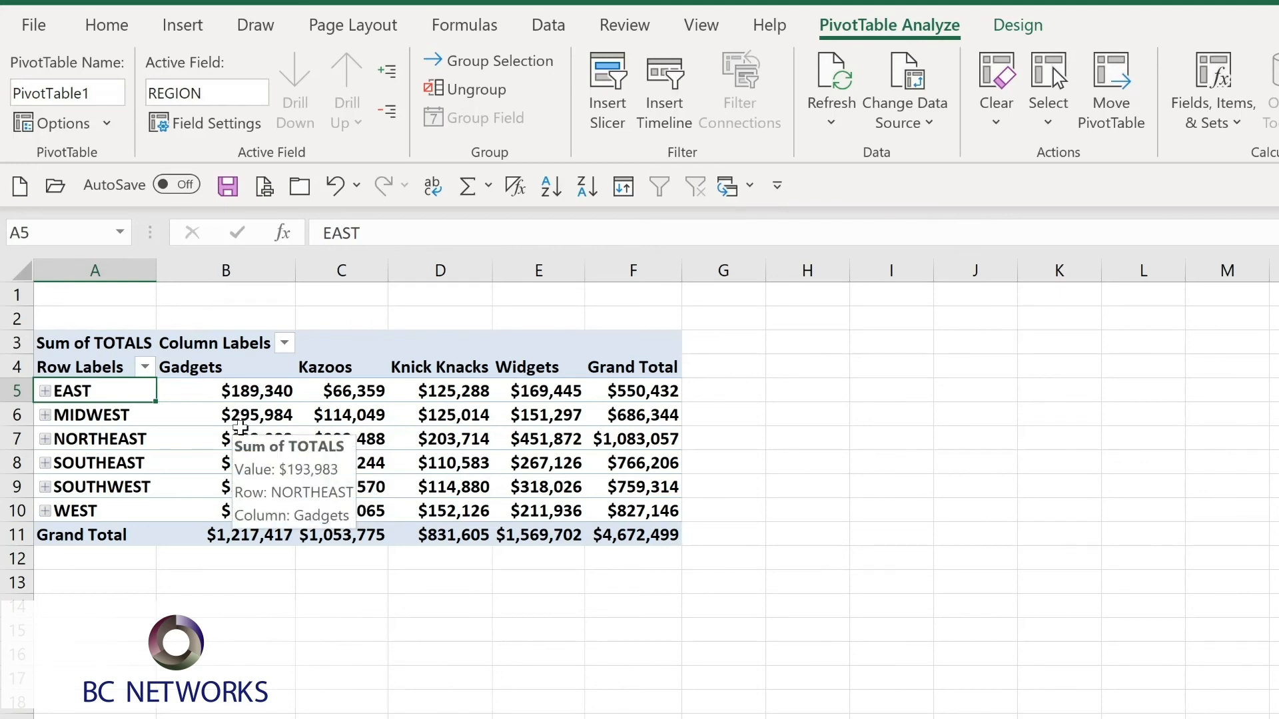
click(391, 69)
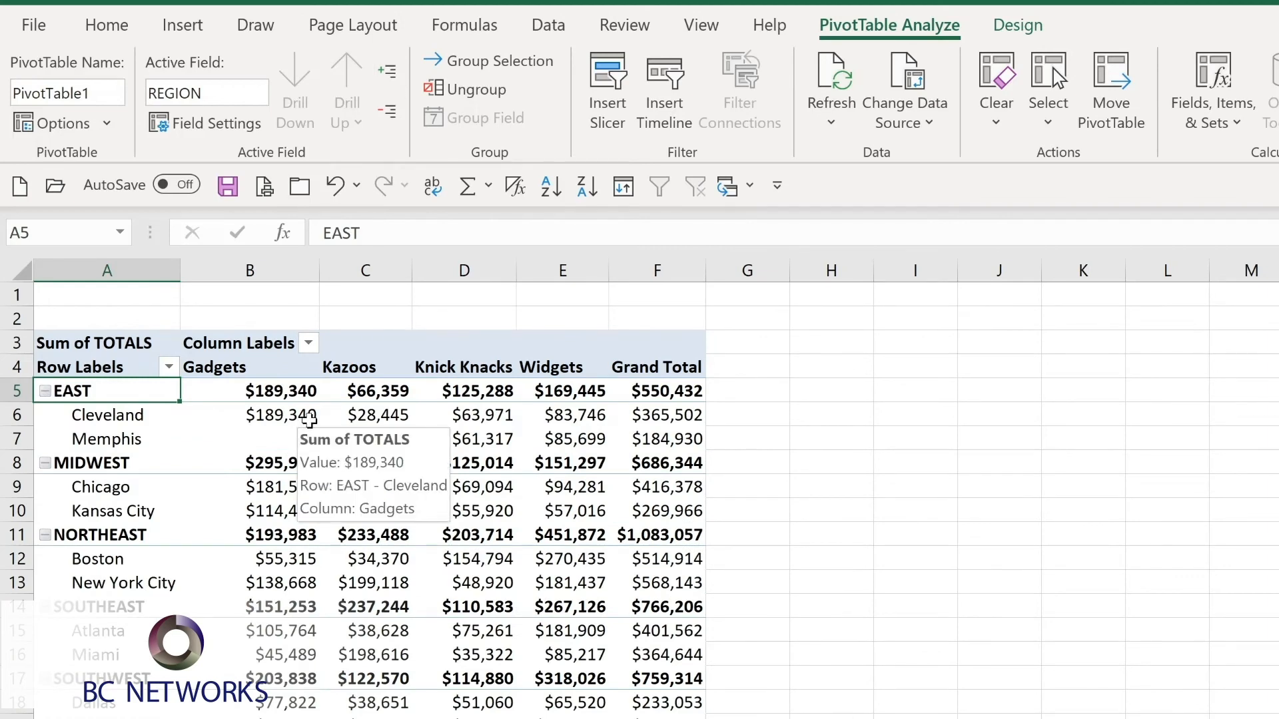
Apply a blue Medium PivotTable style with a dark blue header, and show all subtotals at the bottom of each group.
click(1027, 28)
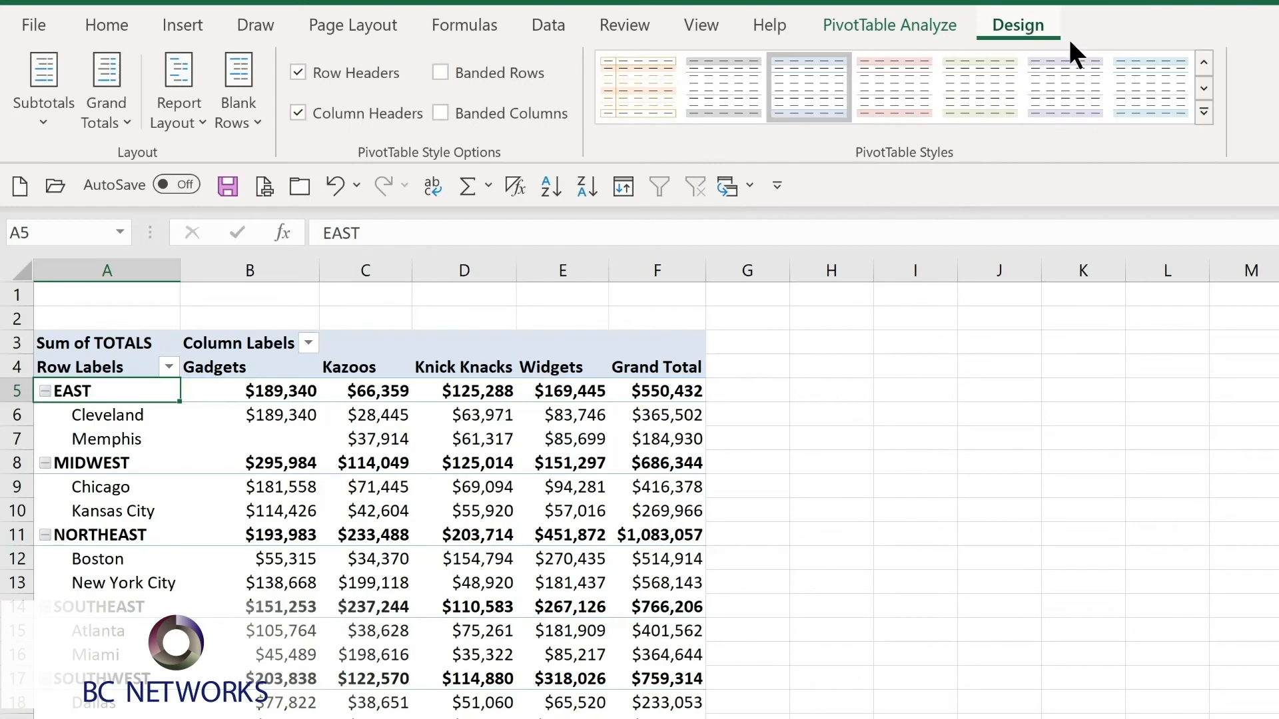
click(1204, 110)
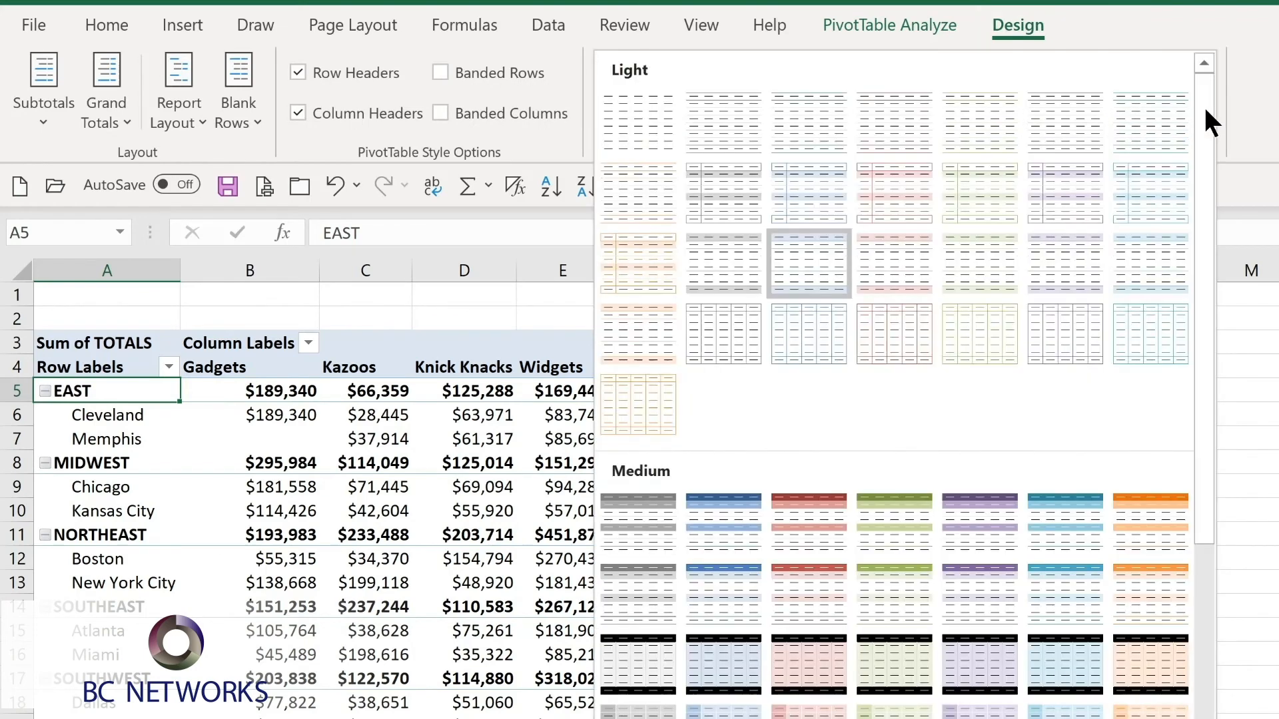
click(700, 546)
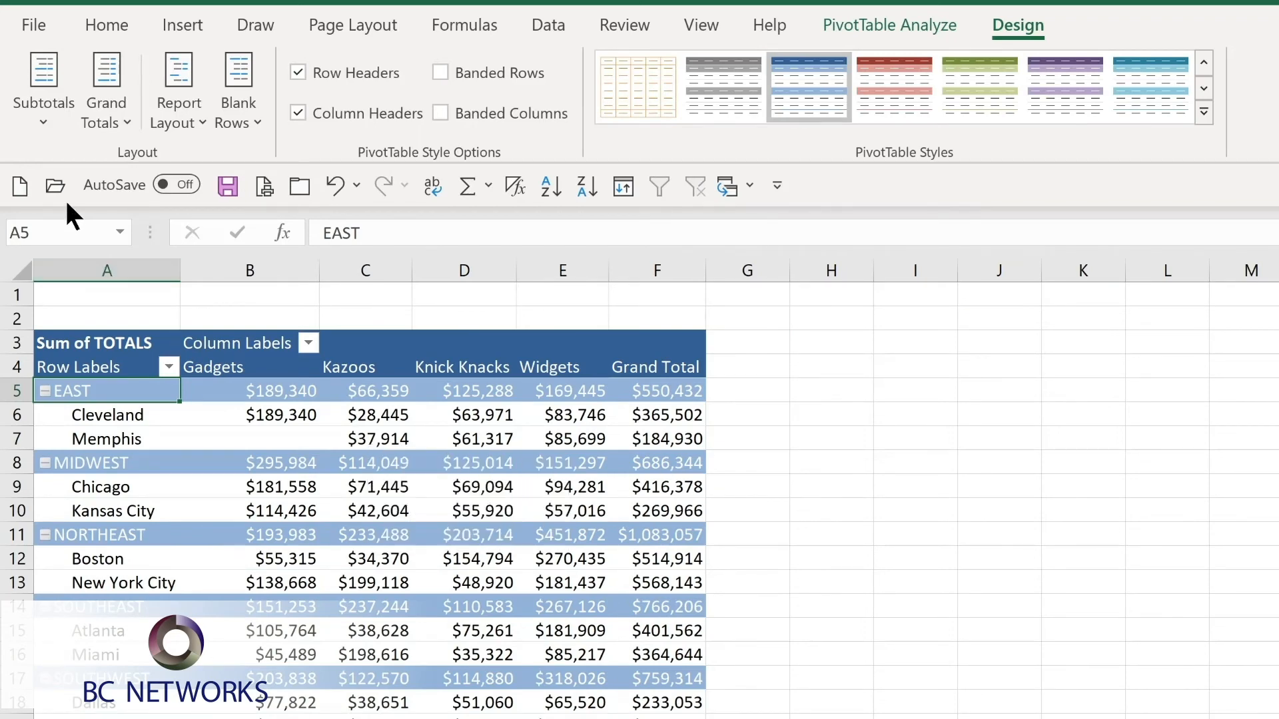
click(50, 125)
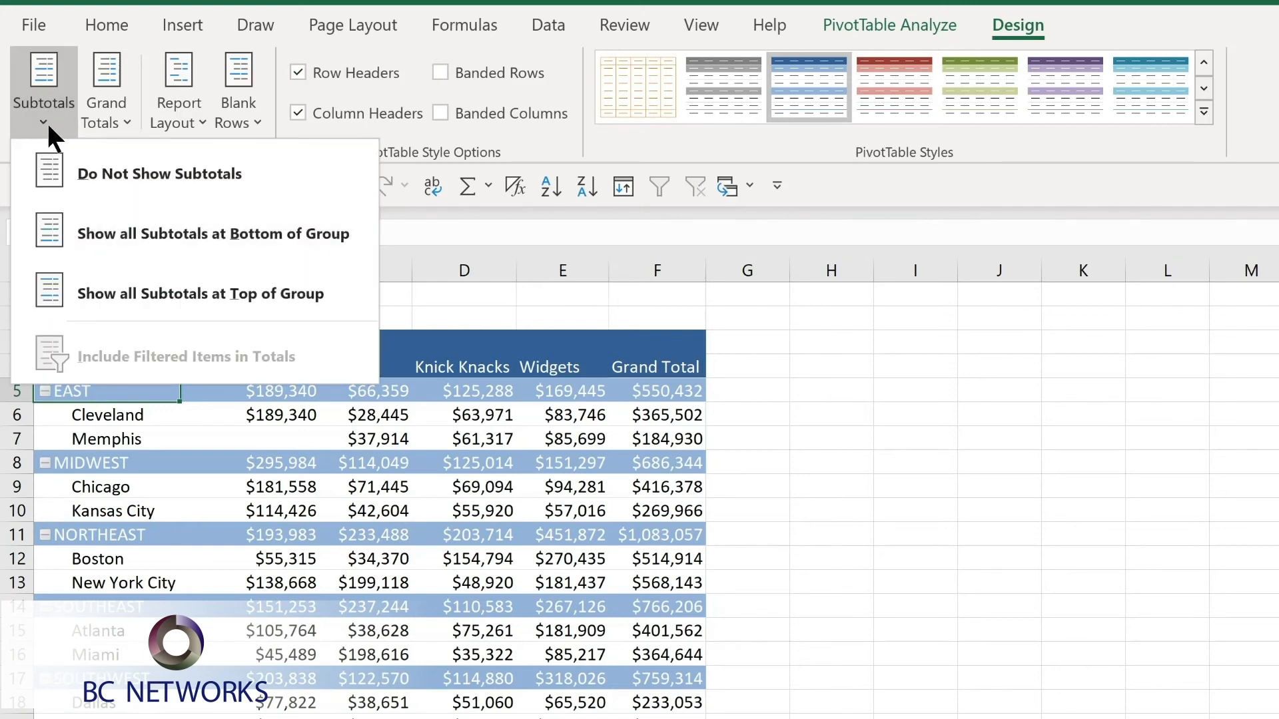
click(123, 243)
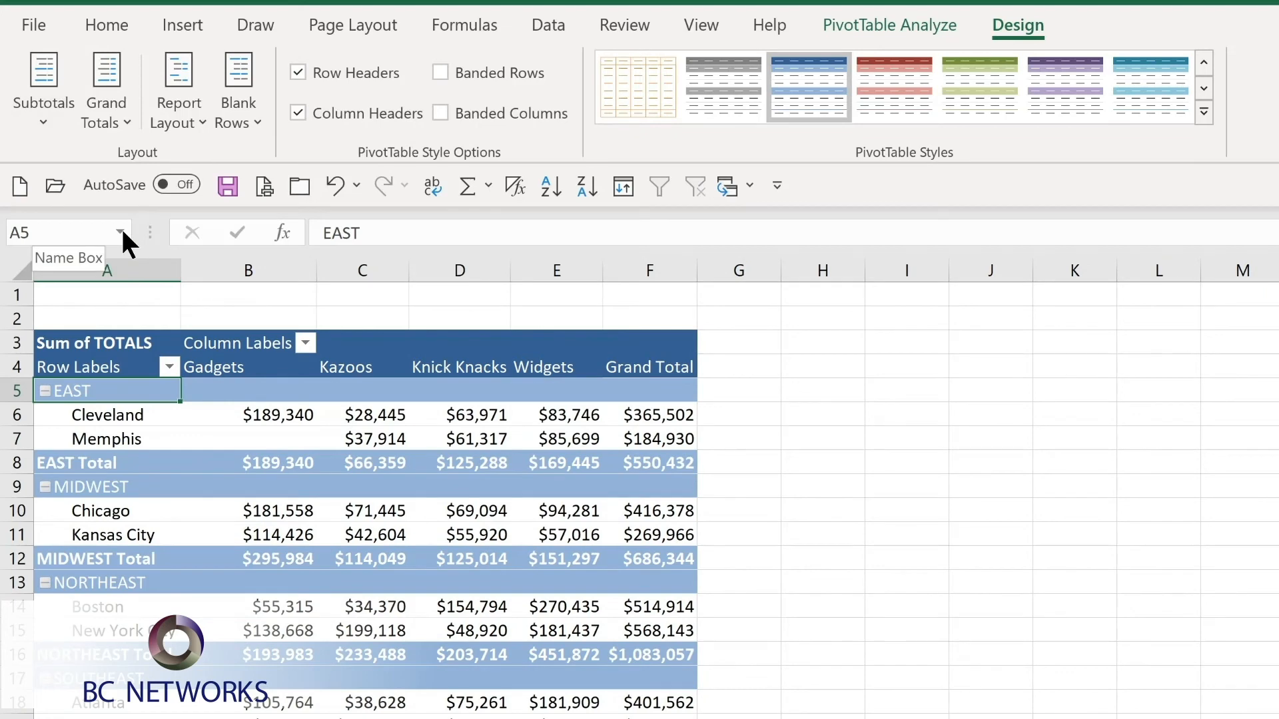
click(105, 110)
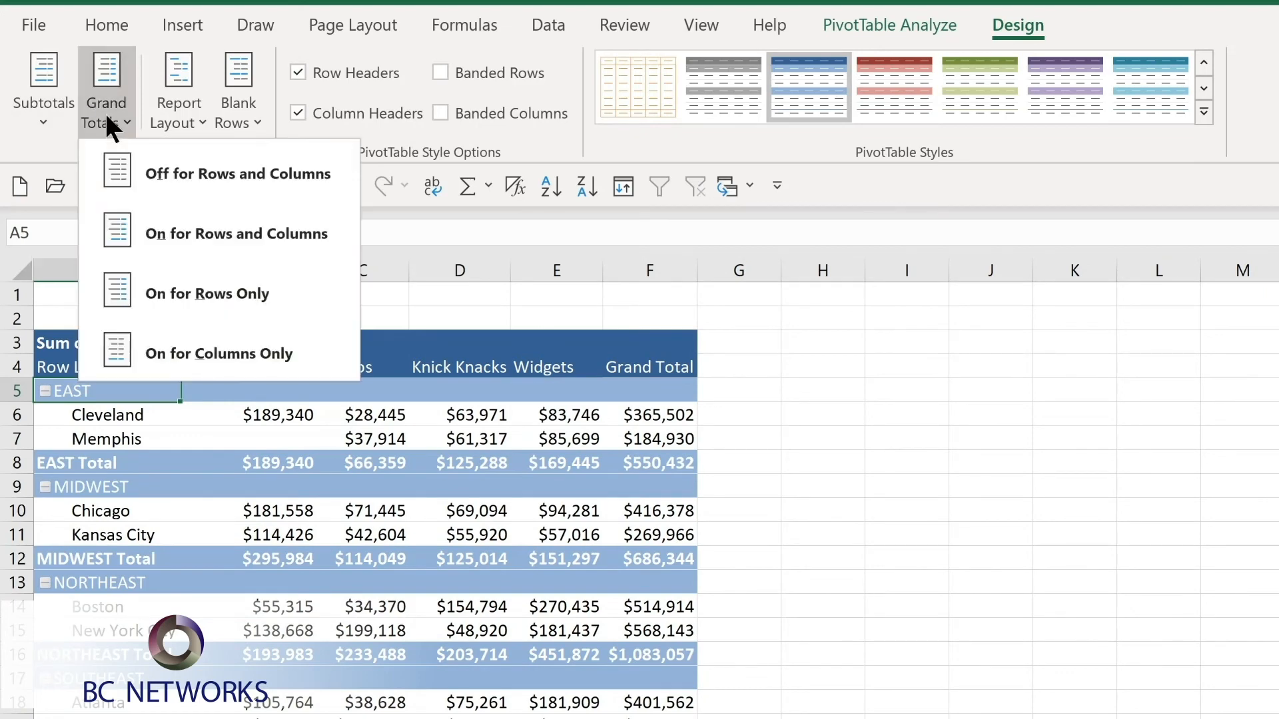
click(194, 118)
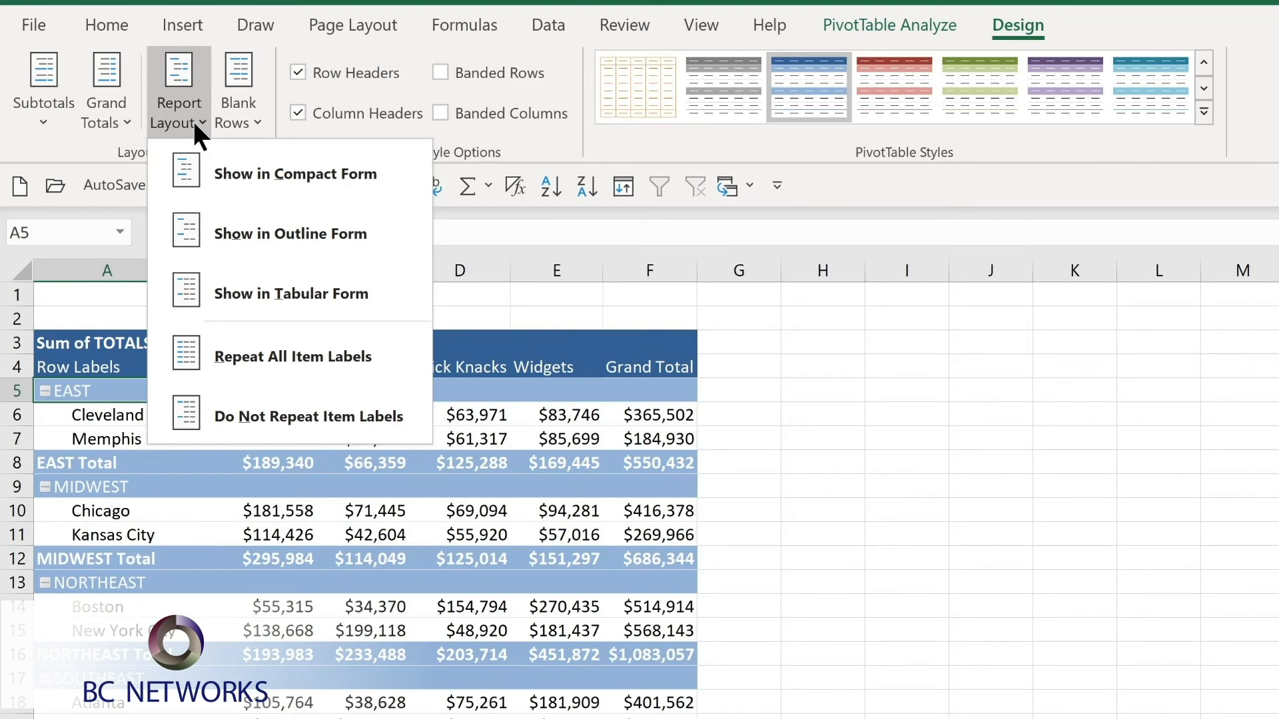
click(194, 119)
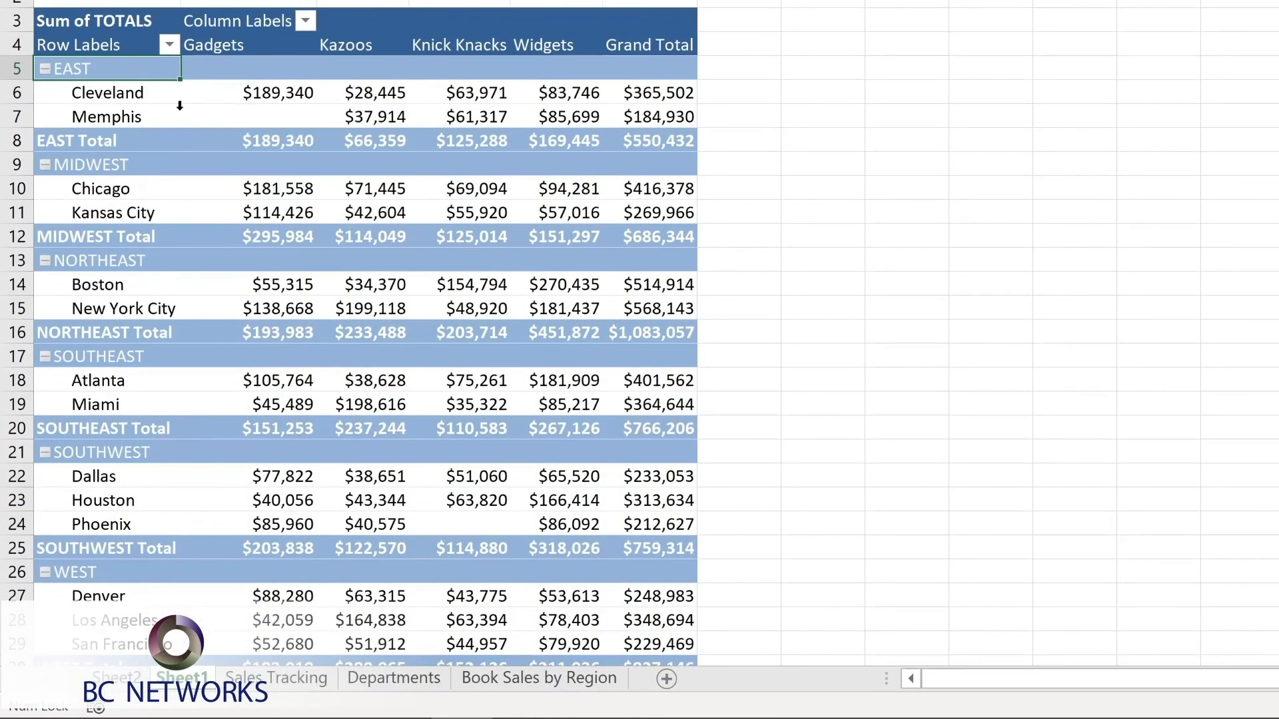
Filter the row labels to the EAST, MIDWEST and NORTHEAST regions, and clear the REGION filter again.
click(168, 42)
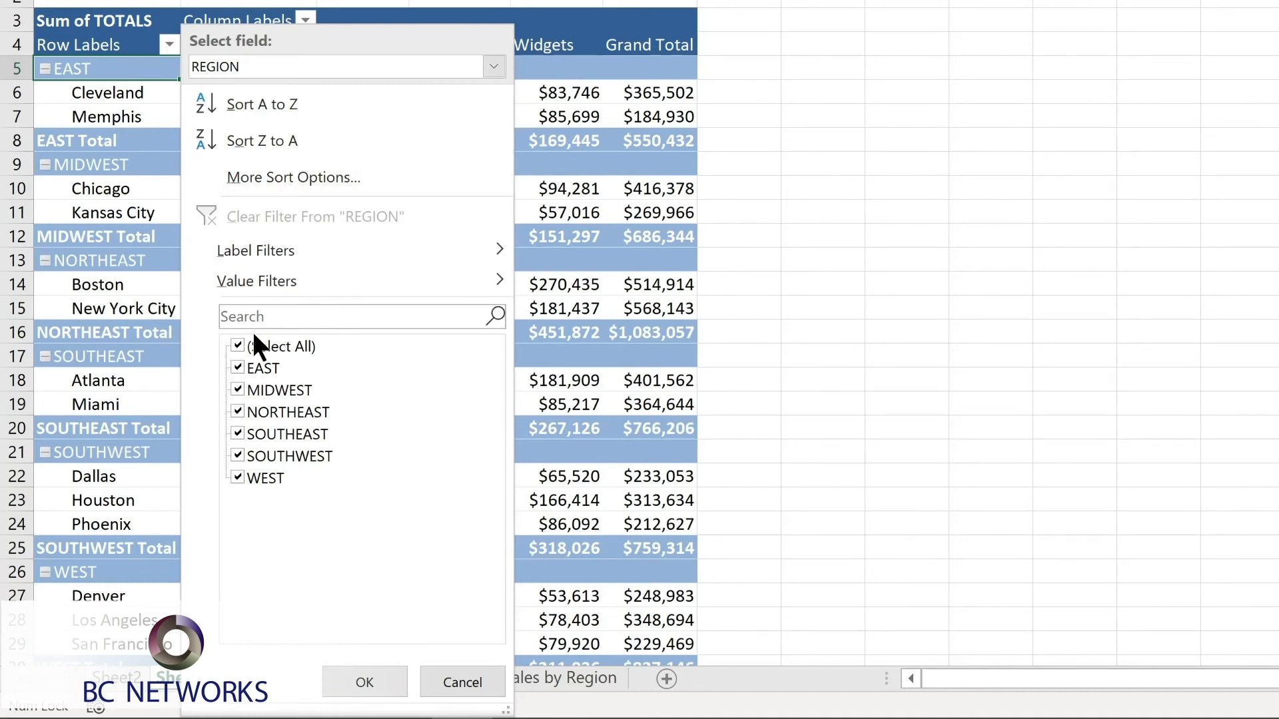
click(236, 345)
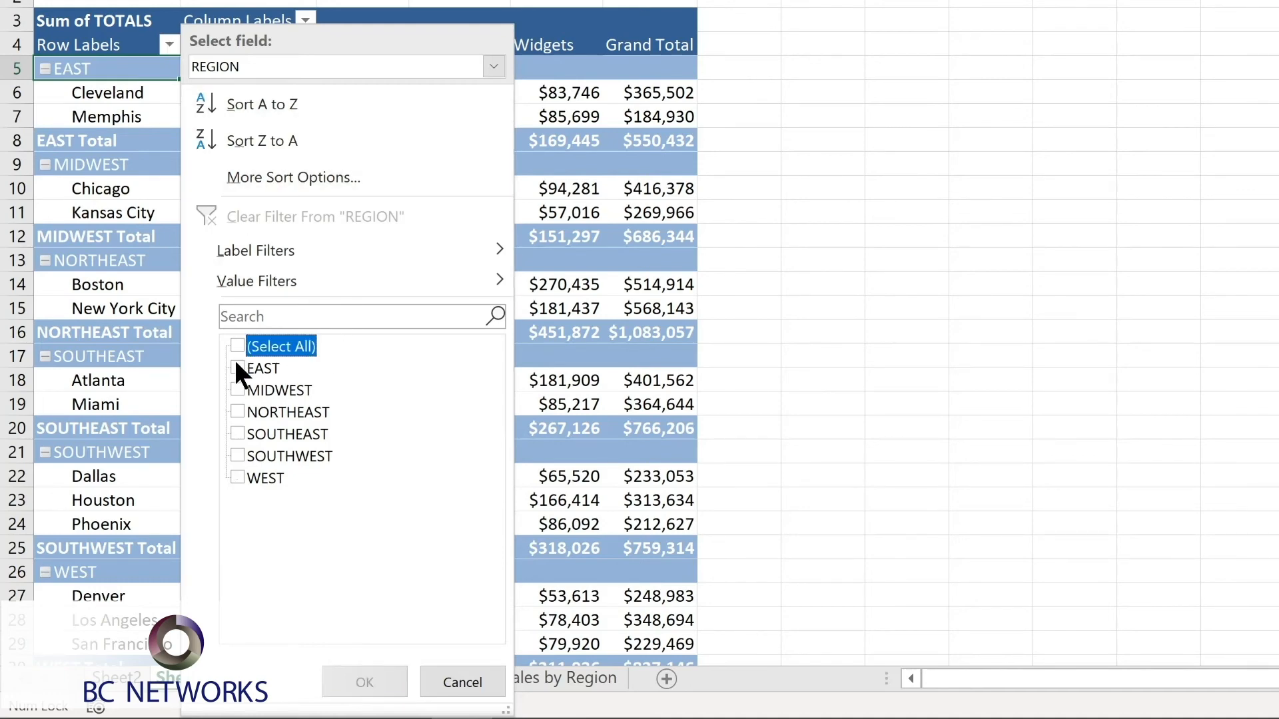
click(236, 366)
click(240, 389)
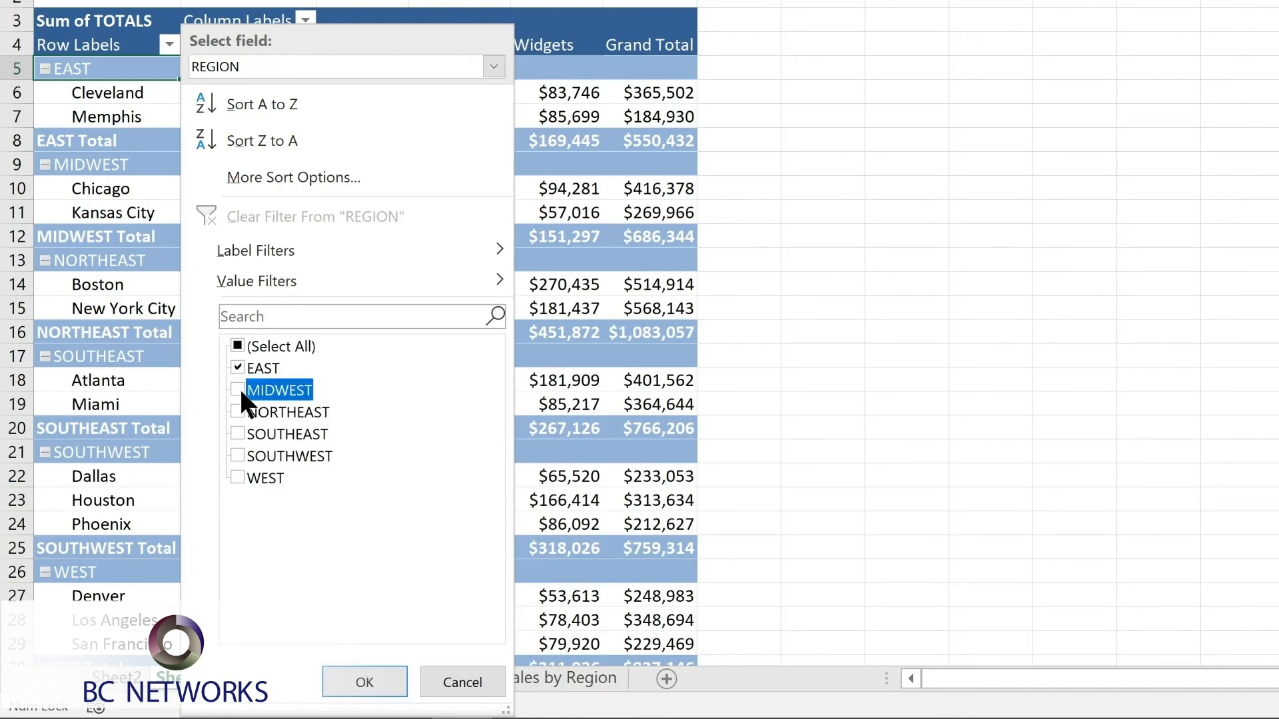
click(237, 409)
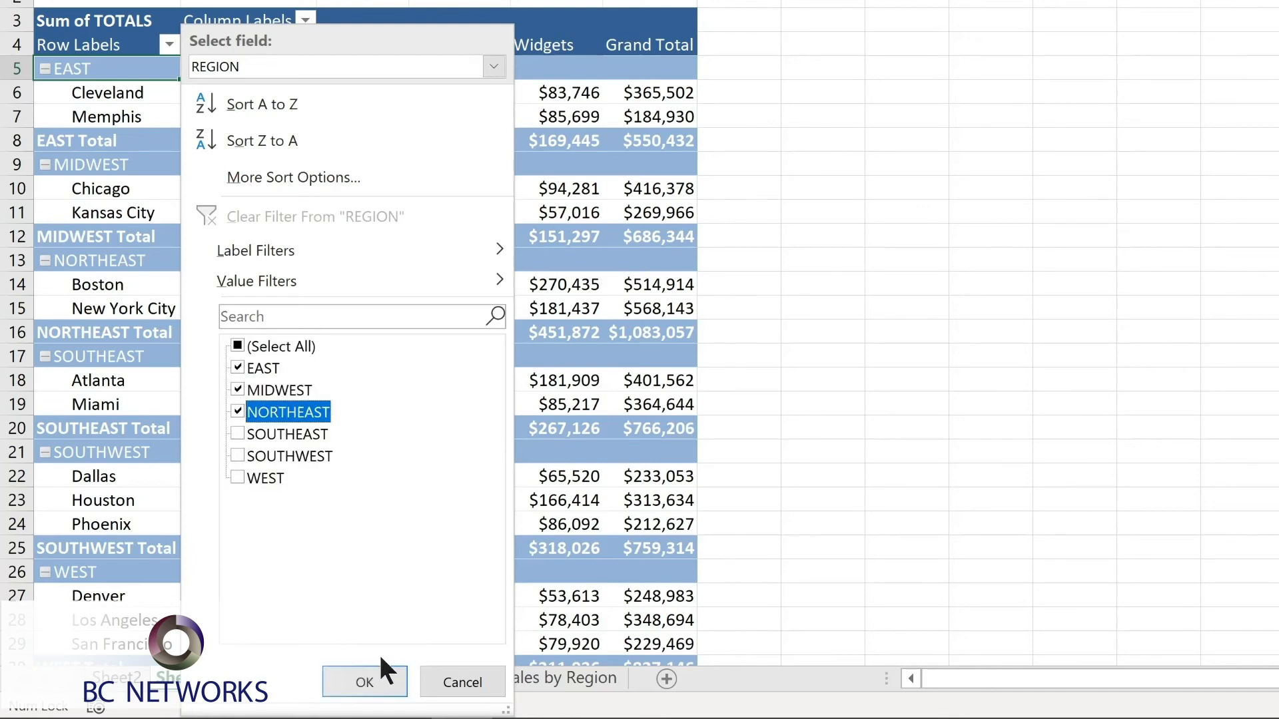
click(371, 677)
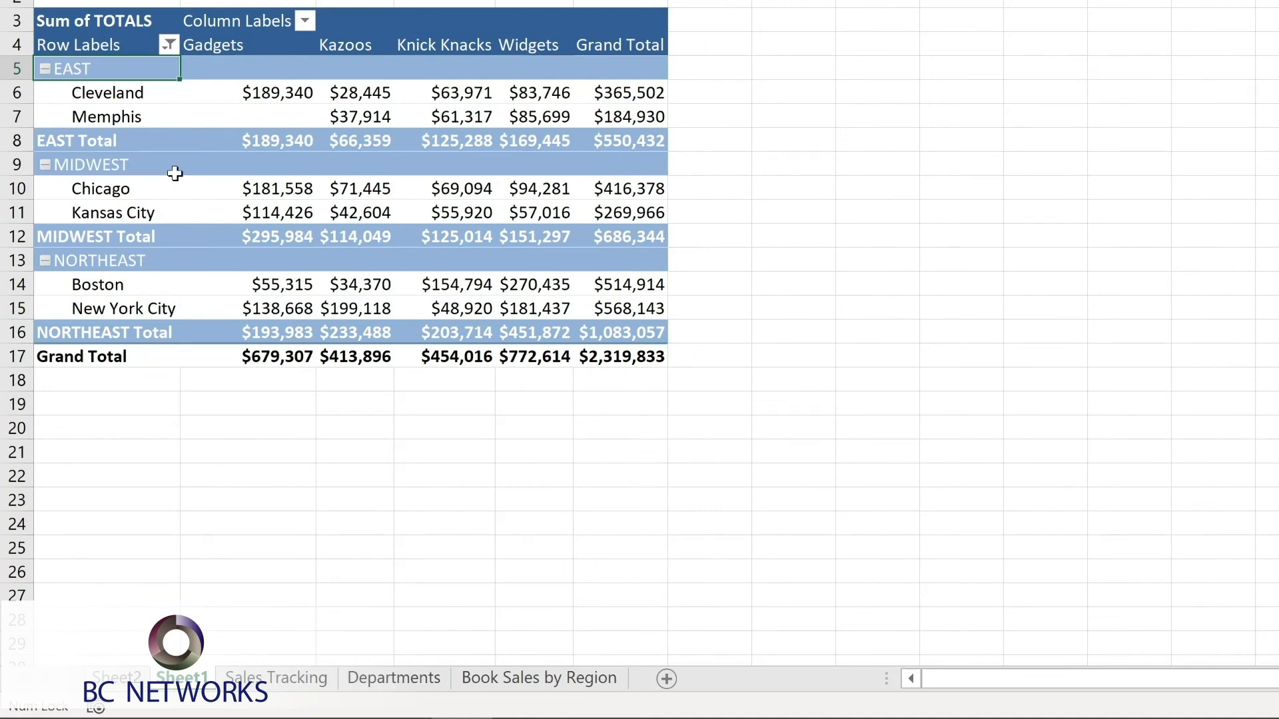
click(305, 21)
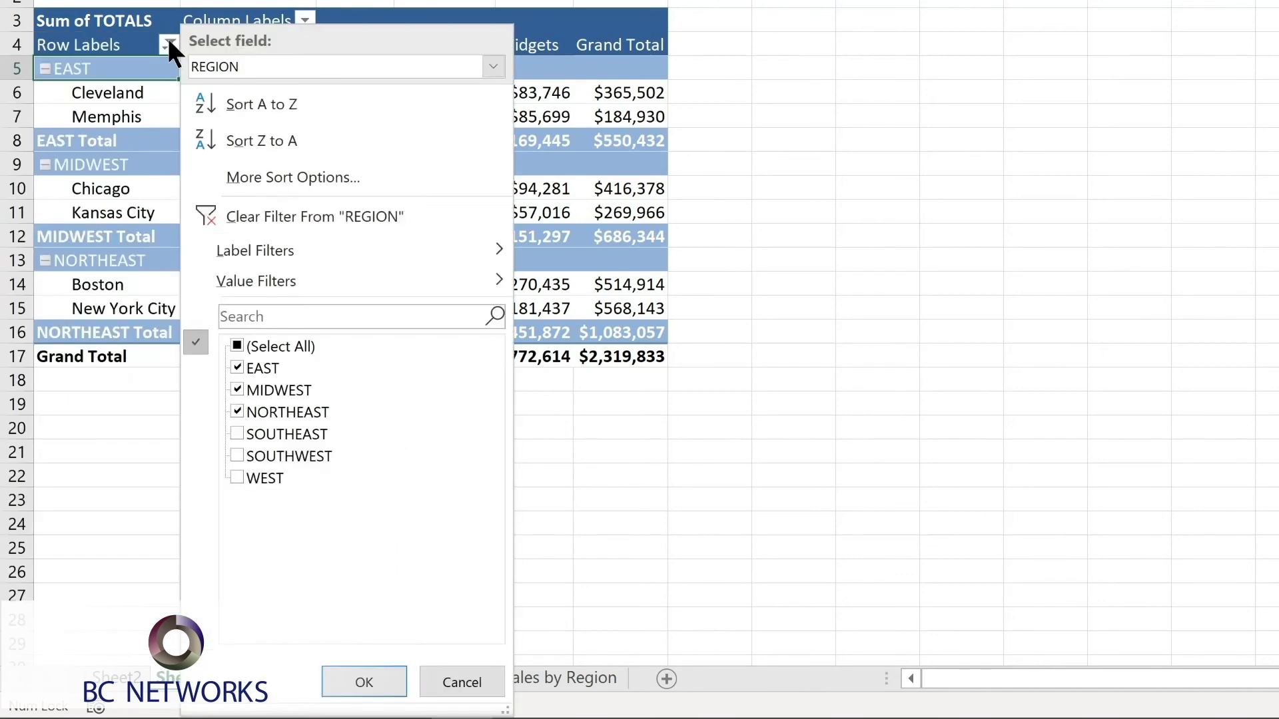
click(249, 210)
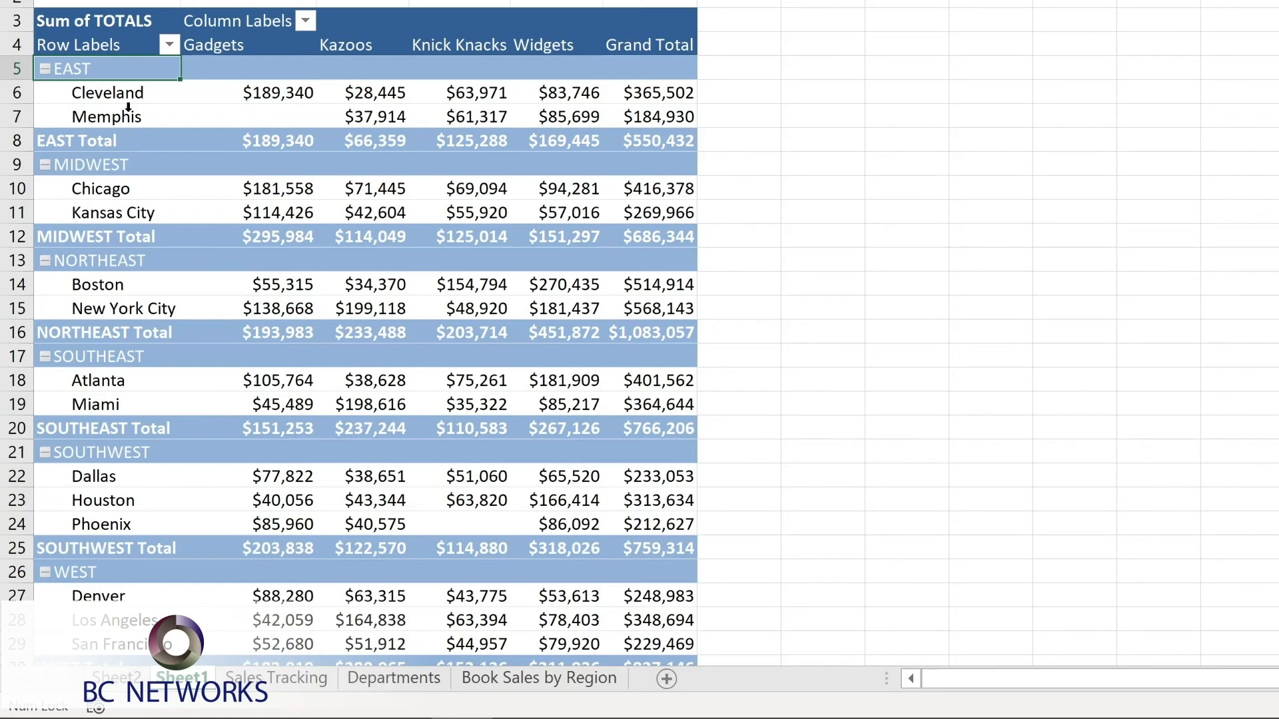
Sort the locations within each region by their Grand Total from smallest to largest.
click(246, 94)
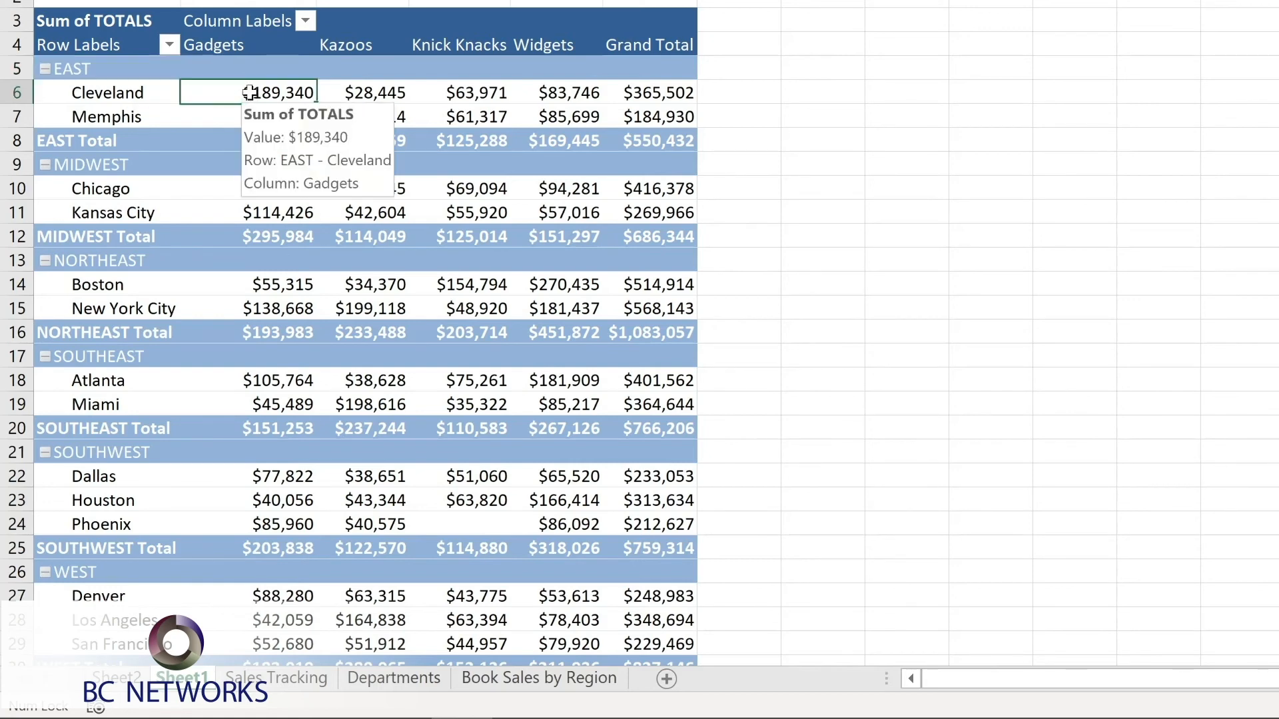
right_click(643, 95)
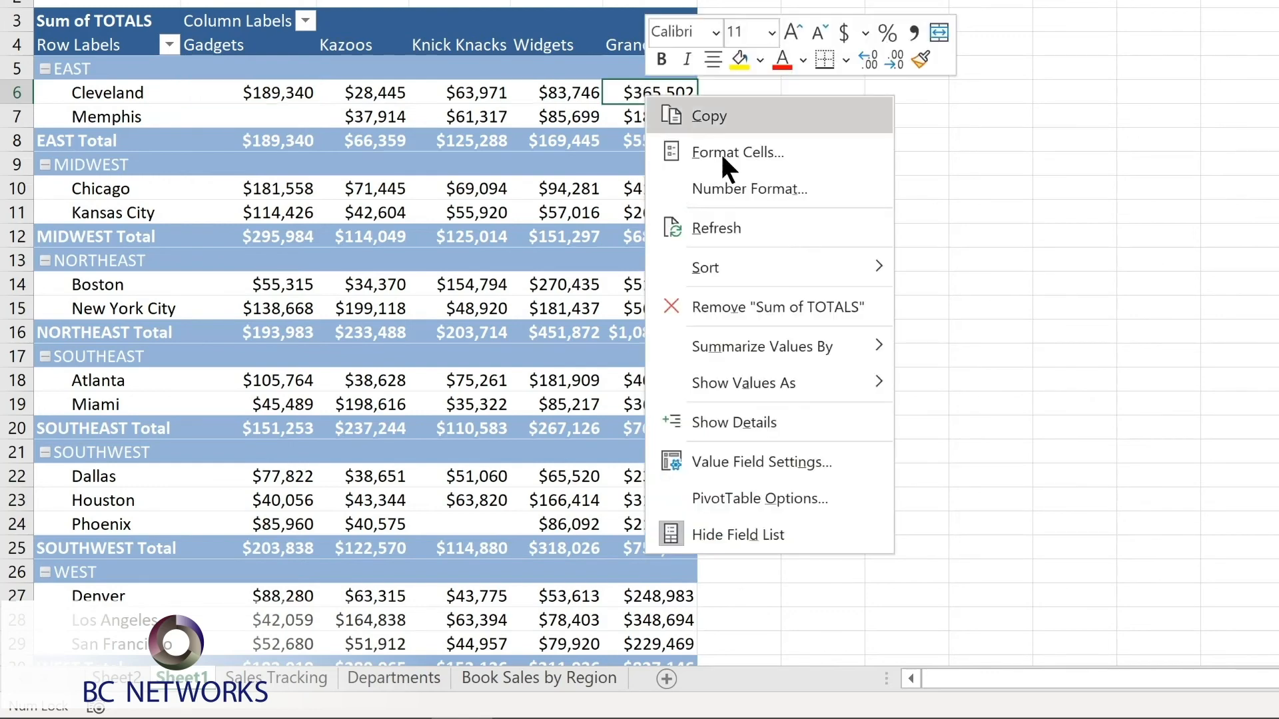
mouse_move(722, 274)
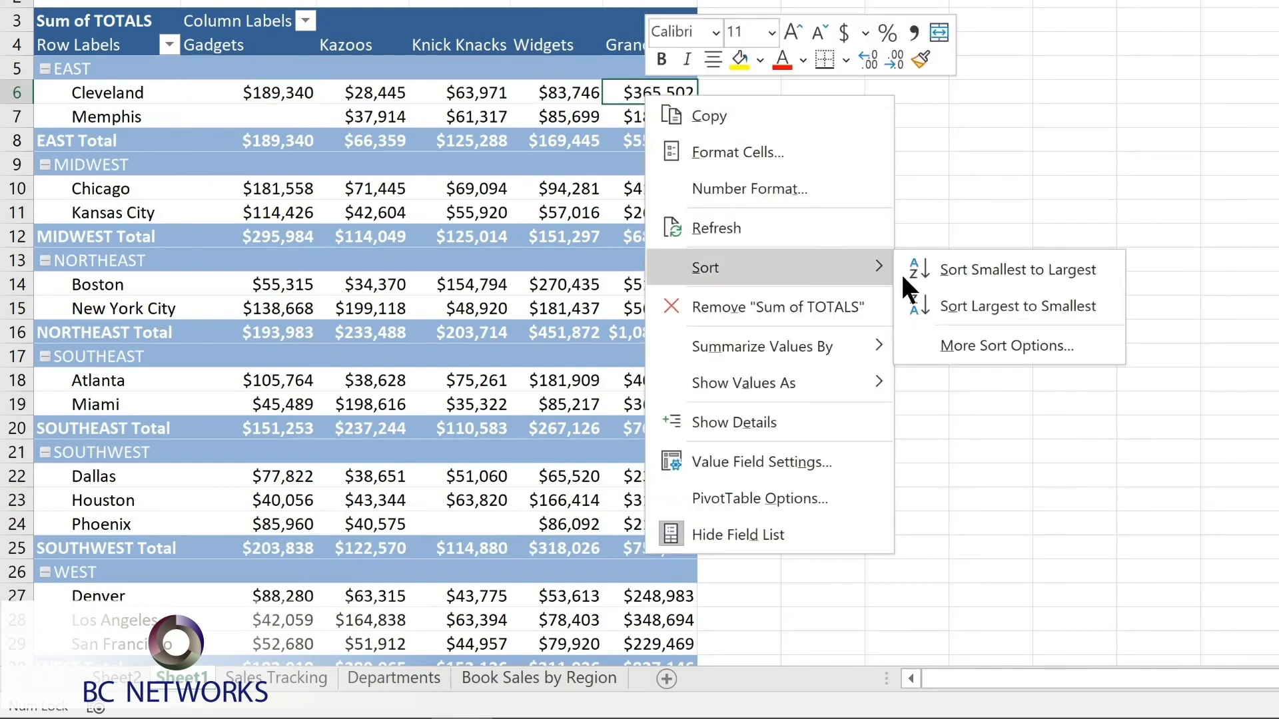
click(972, 278)
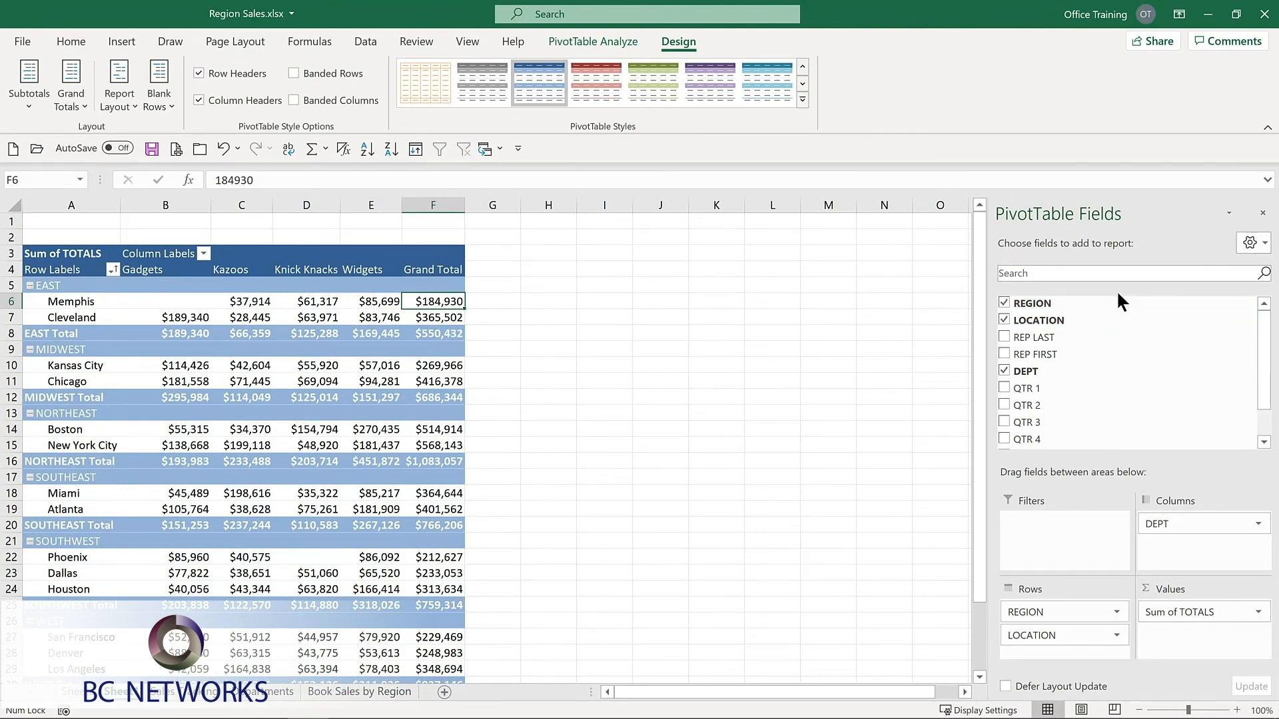
Take the REGION field out of the PivotTable's rows and use it as a report filter.
click(1004, 303)
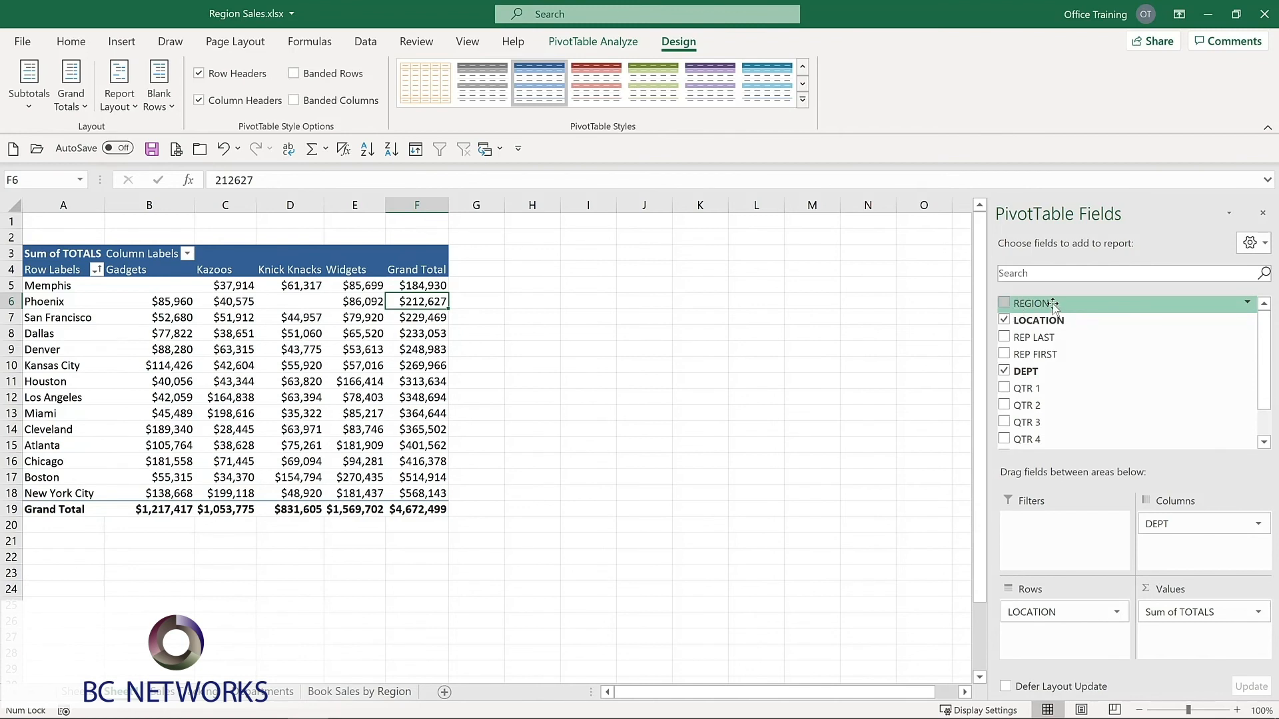
drag(1052, 305, 1037, 539)
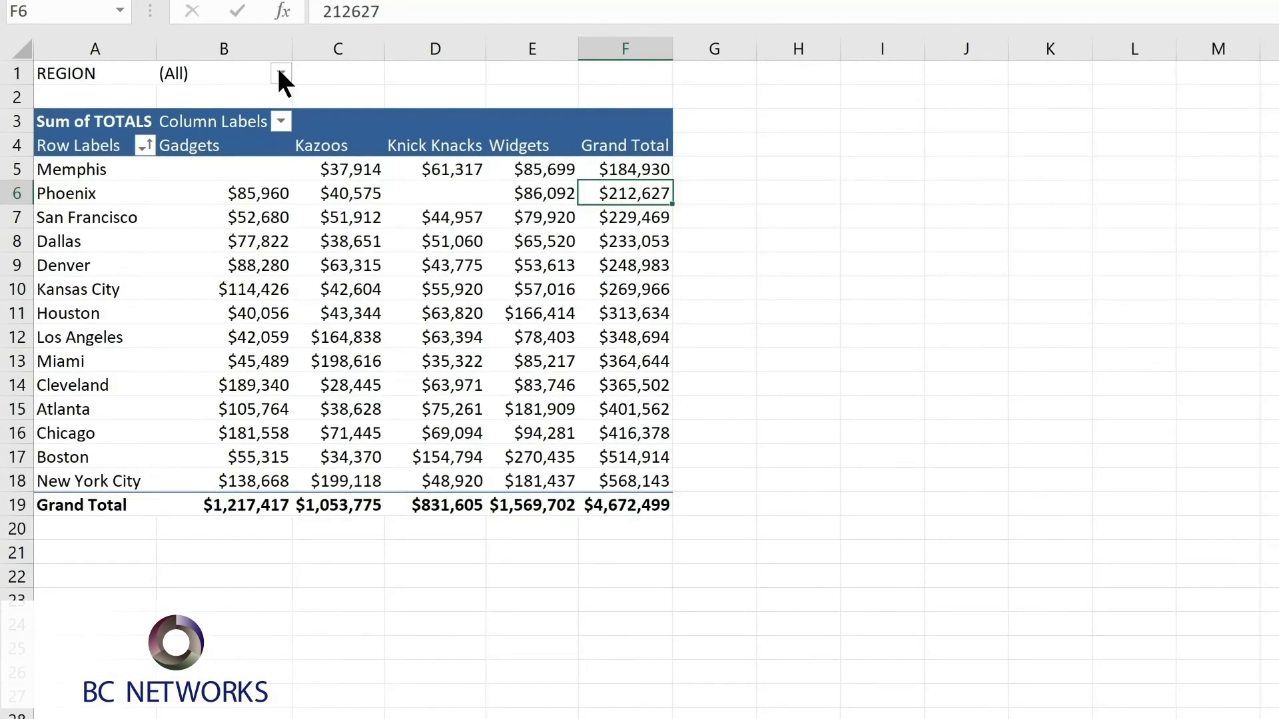
Filter the PivotTable to the MIDWEST region, and set the REGION report filter back to (All).
click(281, 74)
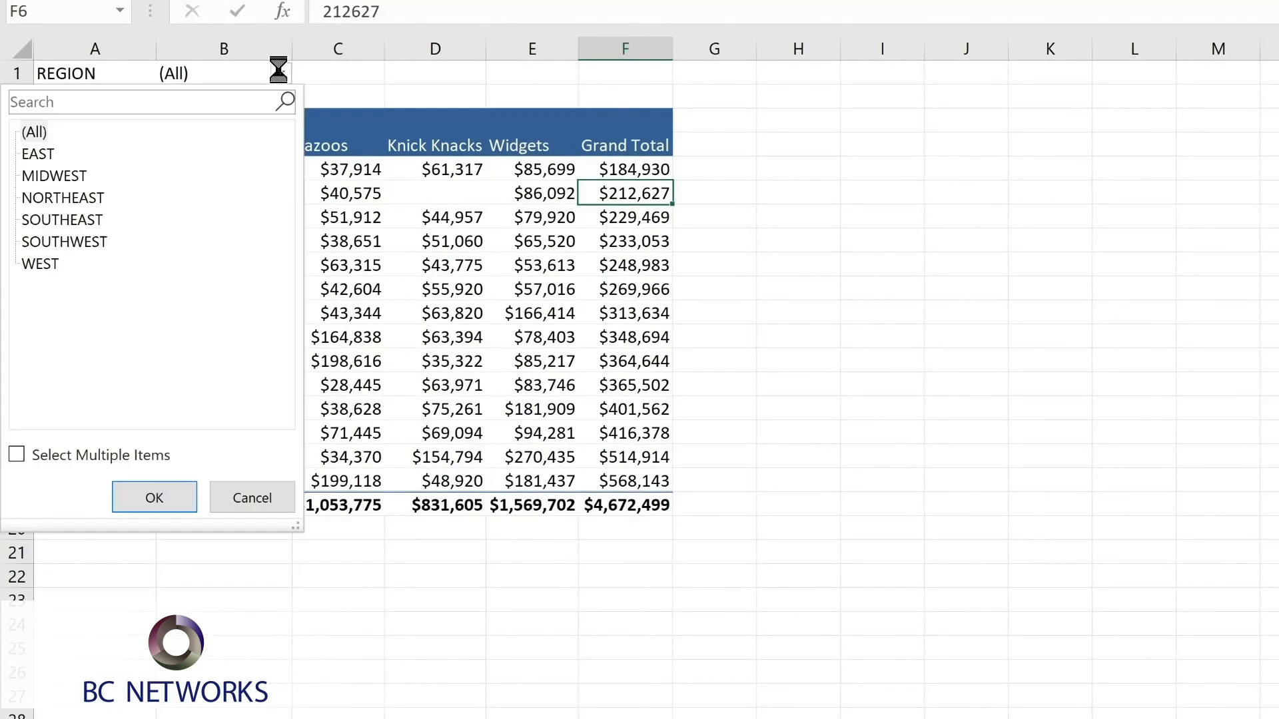
click(68, 174)
click(158, 498)
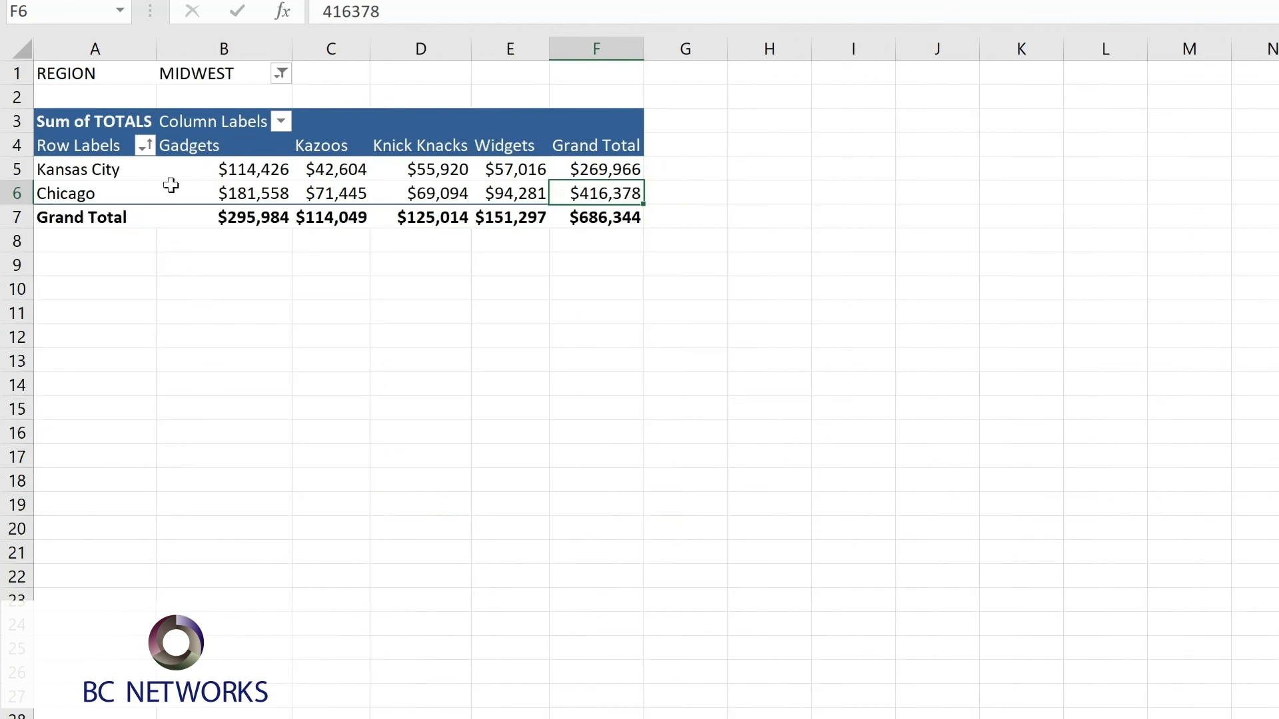
click(281, 74)
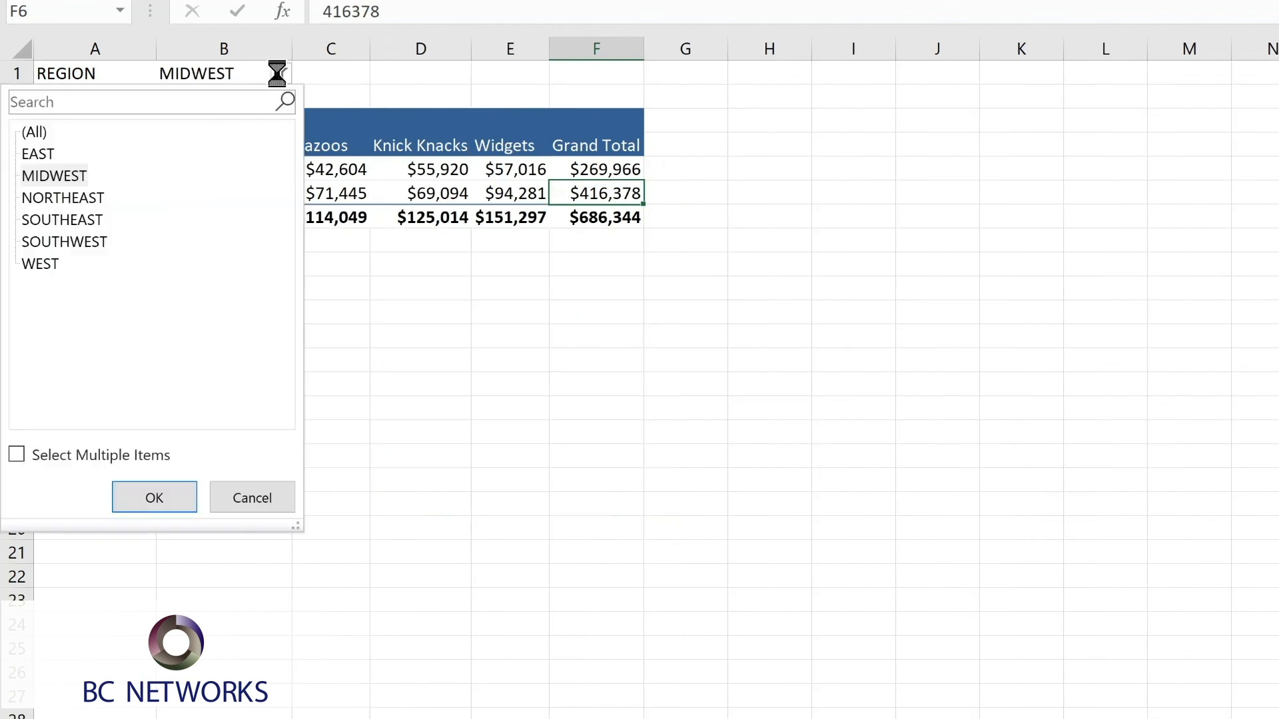
click(46, 131)
click(141, 503)
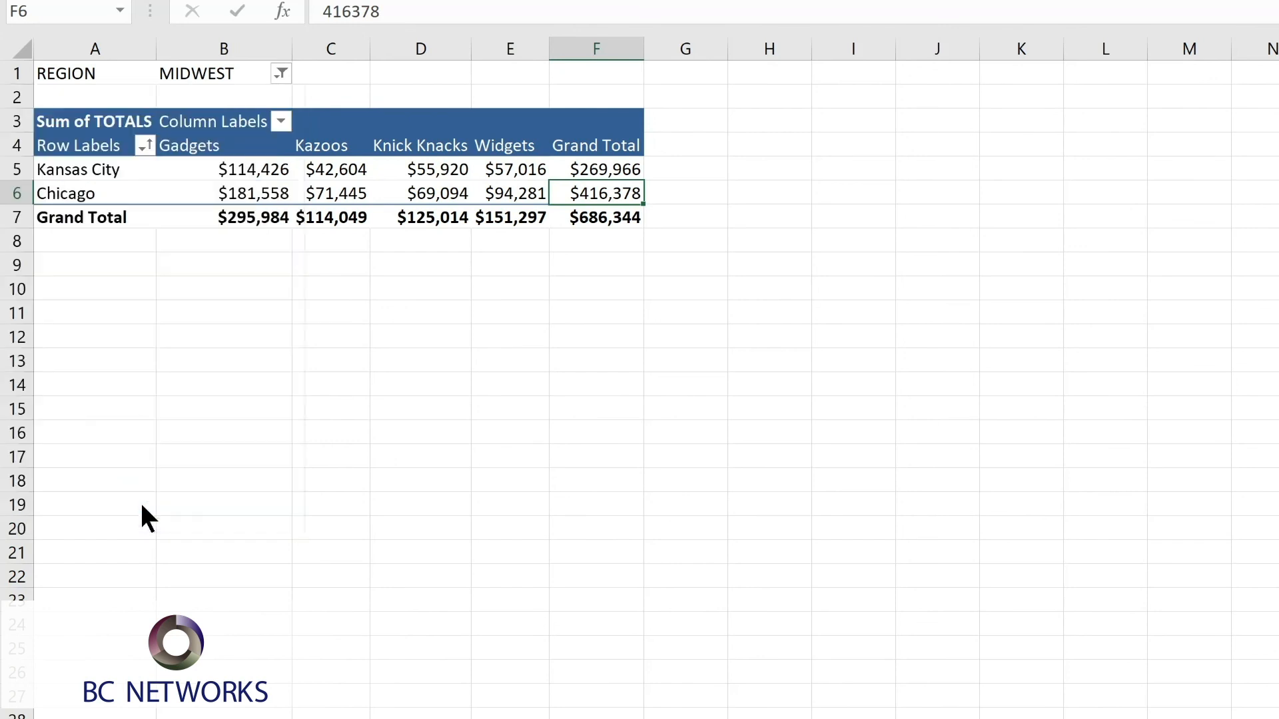